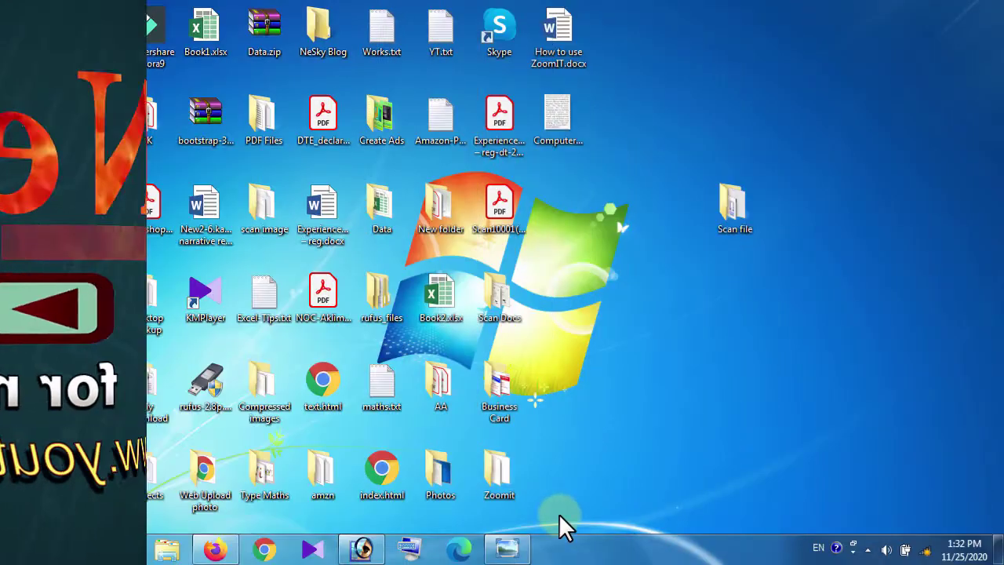
# Step: Restore format.png showing the photo limits (under 35 kb, 250–320 × 150–220 px) and the signature limit (under 30 kb)
pyautogui.click(509, 548)
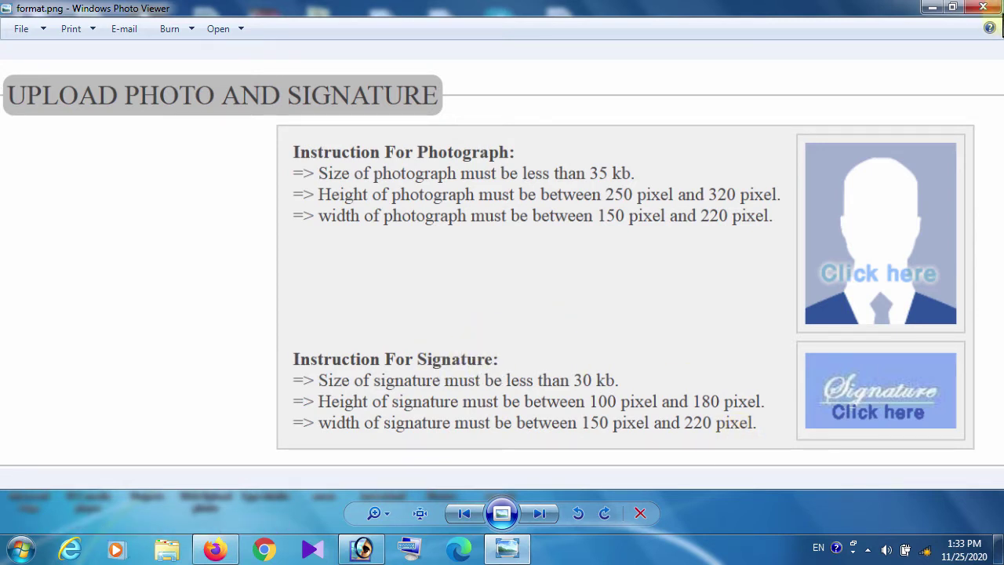
# Step: Minimize Photo Viewer and list the Open with programs for scan.jpg in the Scan file folder
pyautogui.click(931, 7)
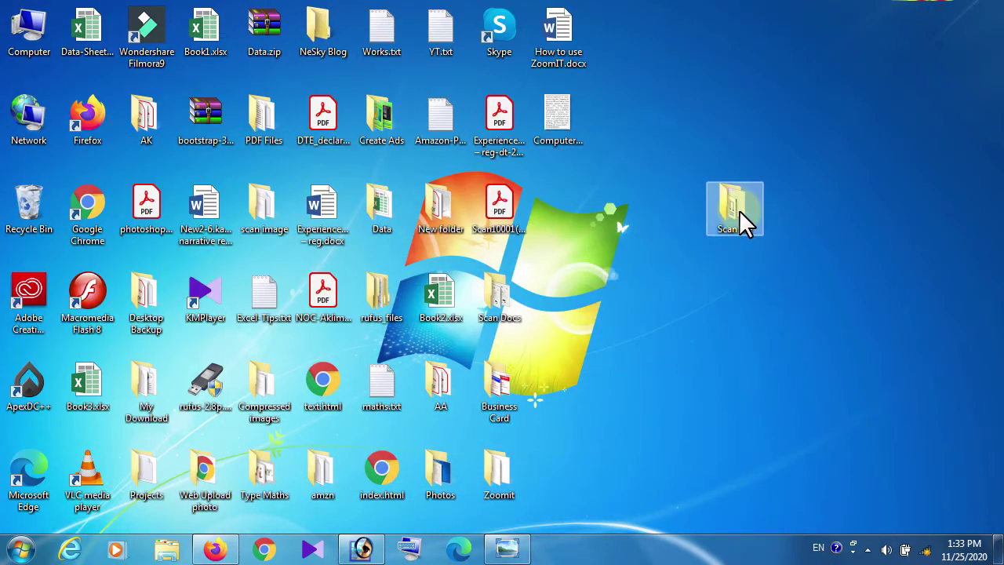
pyautogui.doubleClick(735, 207)
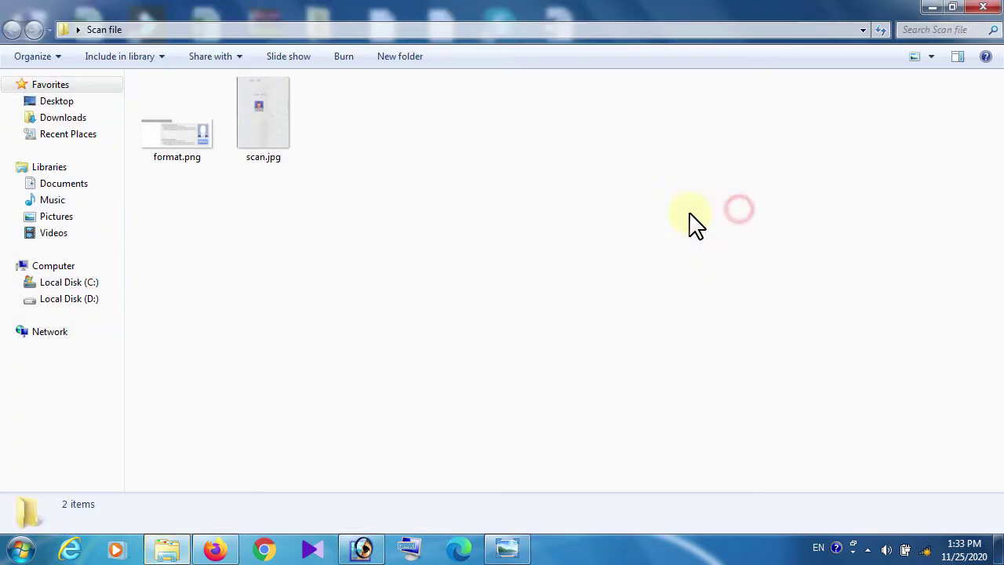
pyautogui.click(275, 134)
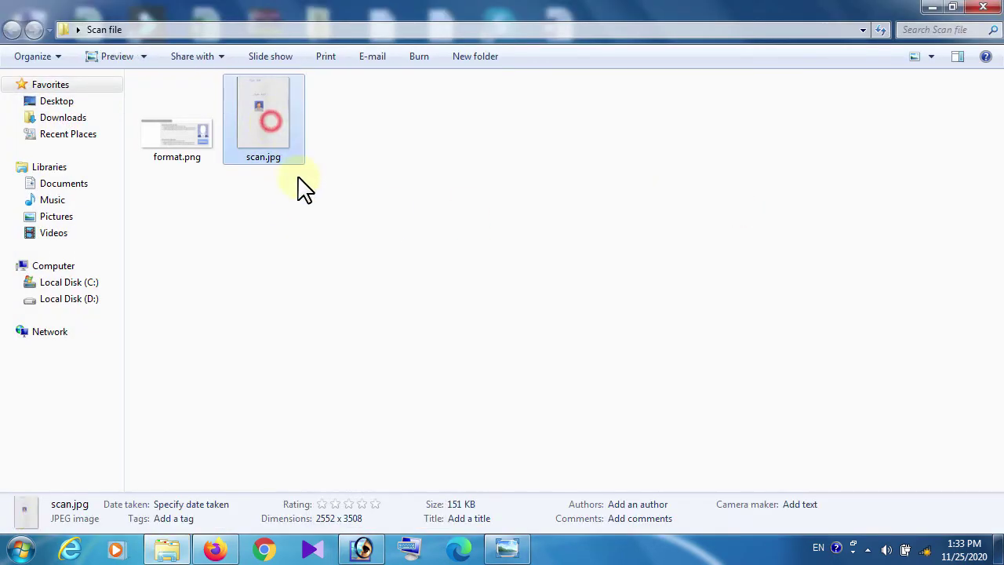
pyautogui.rightClick(273, 118)
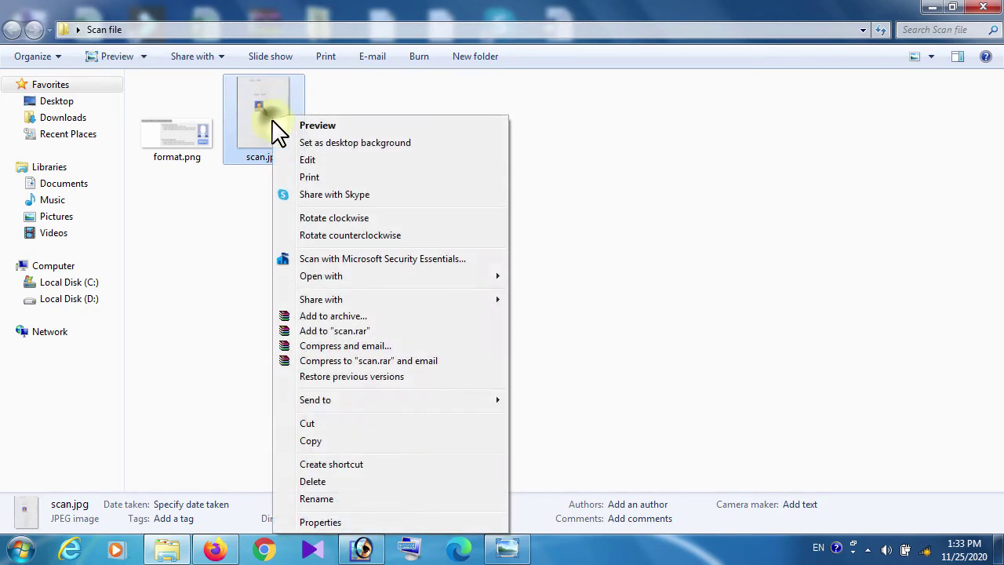
pyautogui.click(367, 276)
# Step: Open scan.jpg in Photoshop, enlarging its window and zooming into the page
pyautogui.click(556, 276)
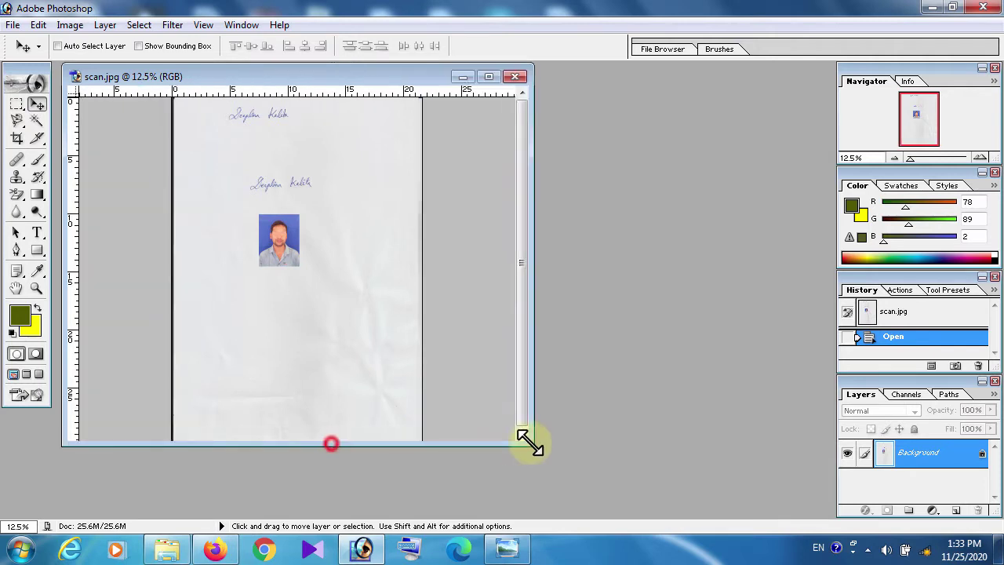
pyautogui.moveTo(328, 443); pyautogui.dragTo(704, 499)
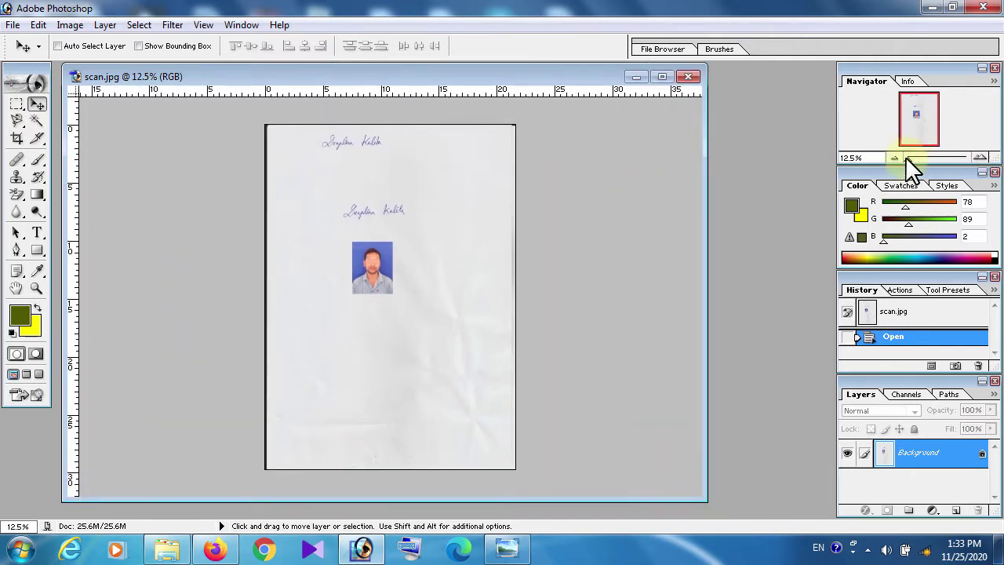
pyautogui.moveTo(908, 157); pyautogui.dragTo(918, 158)
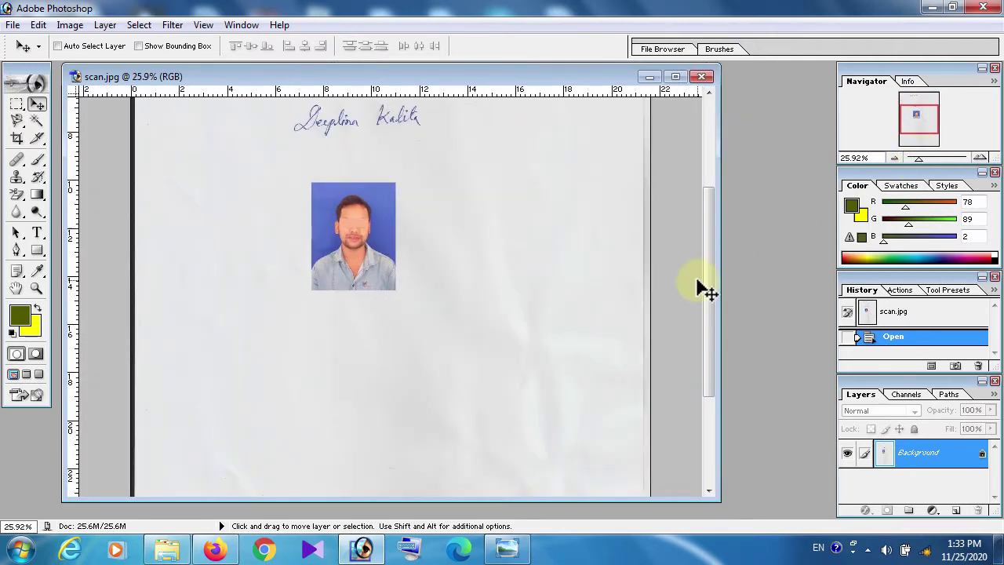
pyautogui.moveTo(711, 283); pyautogui.dragTo(717, 190)
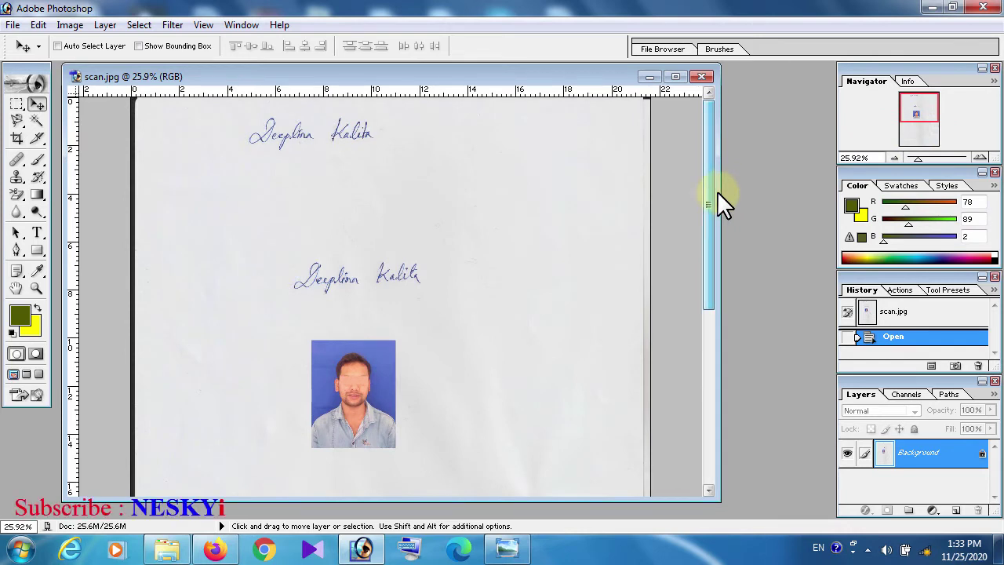
# Step: Duplicate the image as scan copy, close the original, and zoom into the copy
pyautogui.rightClick(446, 71)
pyautogui.click(491, 83)
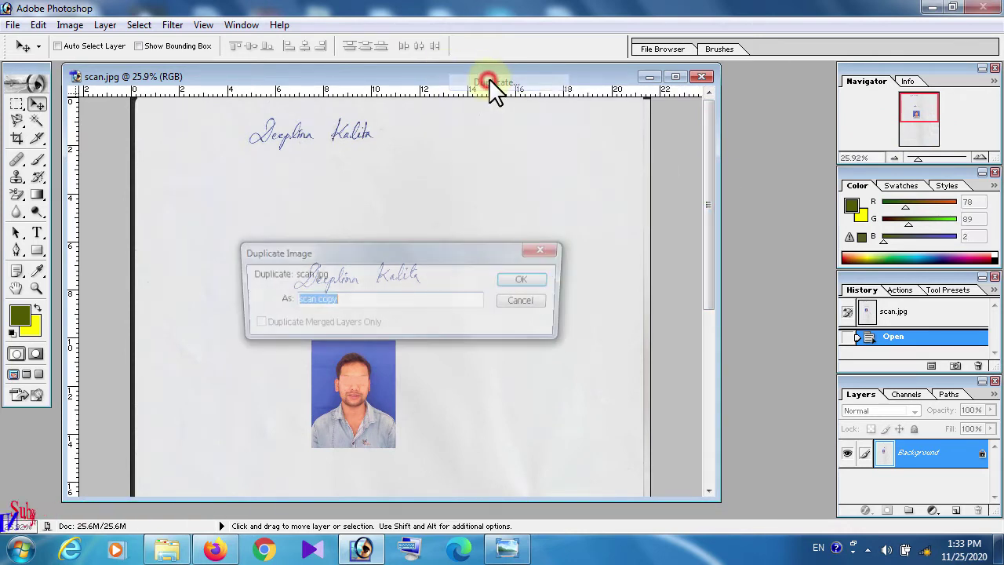
pyautogui.click(523, 282)
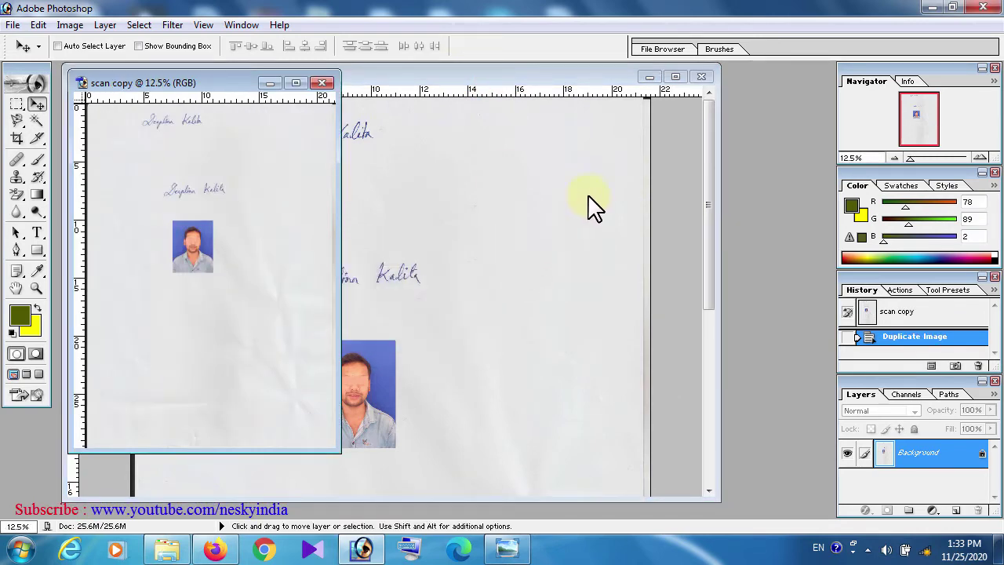
pyautogui.click(701, 76)
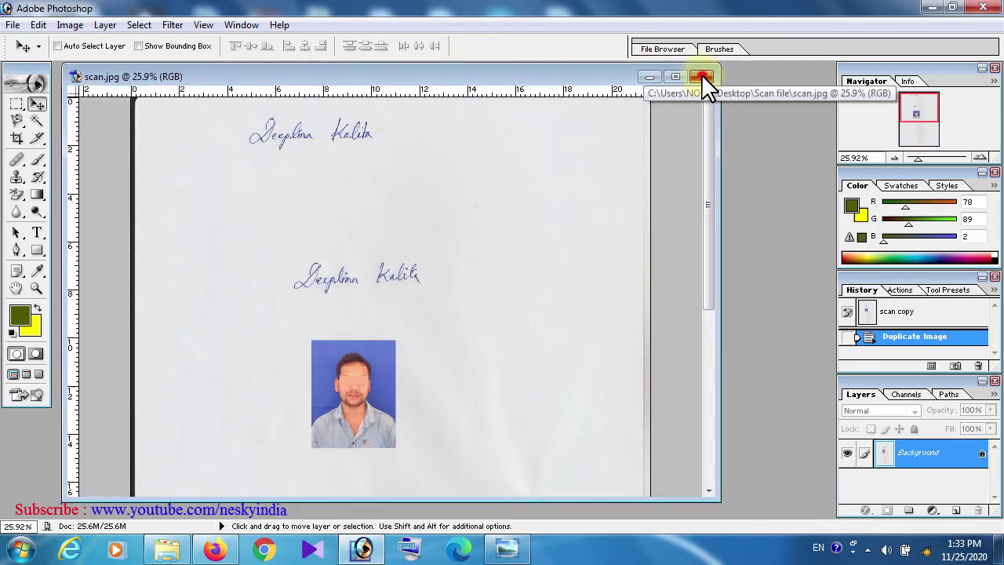
pyautogui.moveTo(331, 446); pyautogui.dragTo(661, 495)
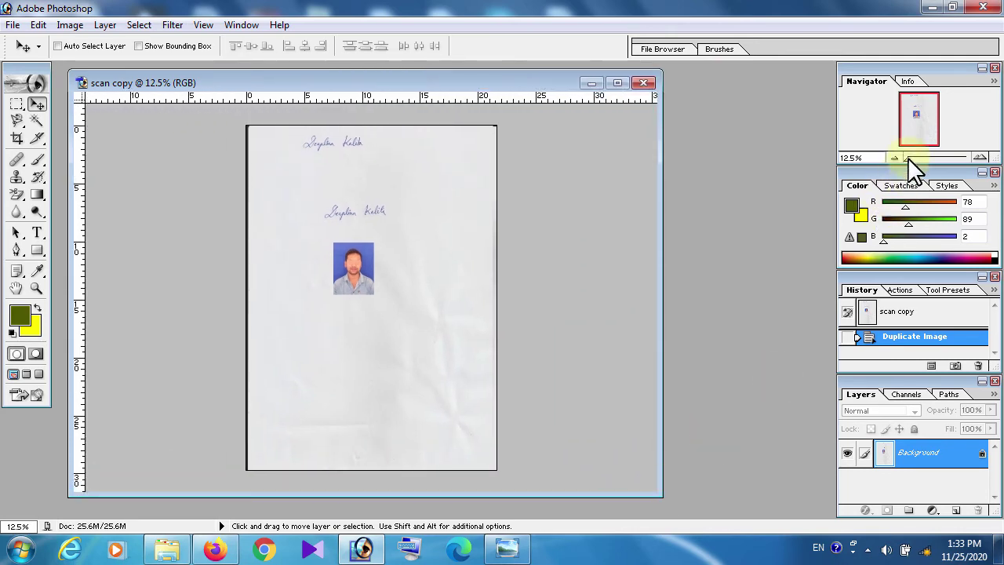
pyautogui.moveTo(907, 157); pyautogui.dragTo(928, 158)
pyautogui.moveTo(661, 306); pyautogui.dragTo(662, 216)
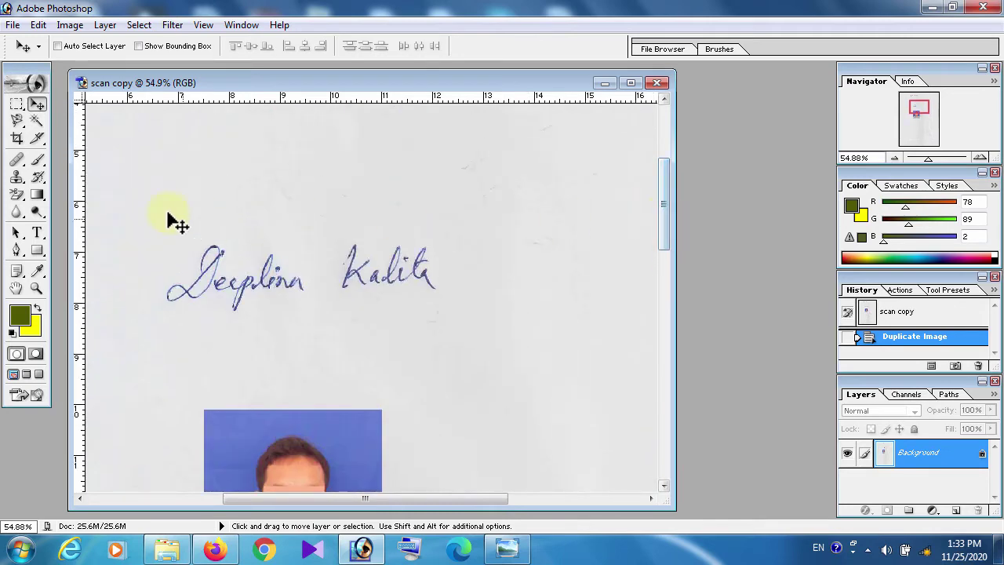
# Step: Set the Crop tool to 220 × 100 px at 300 pixels/inch and draw it over the signature
pyautogui.click(17, 138)
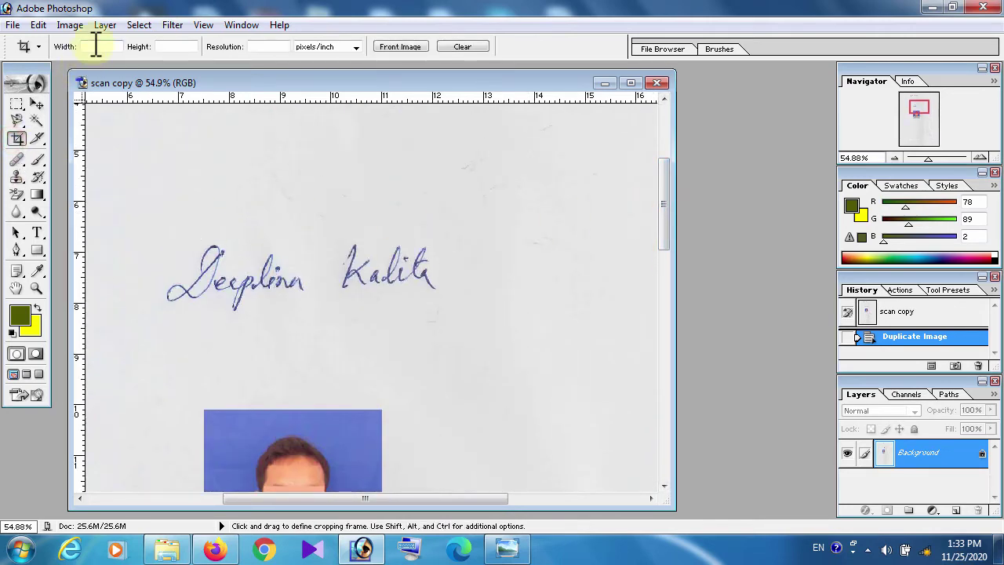
pyautogui.click(506, 549)
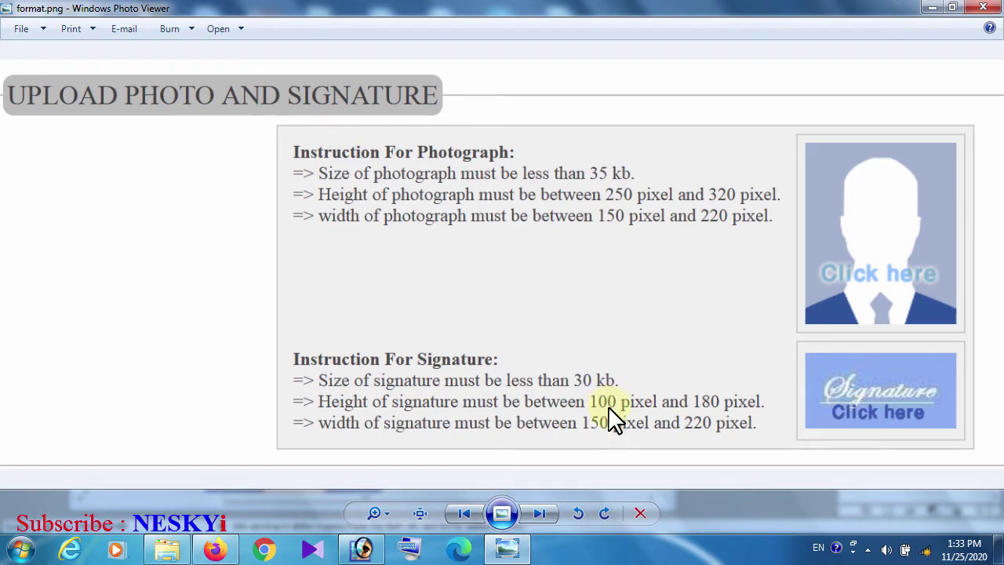
pyautogui.click(932, 8)
pyautogui.write('220')
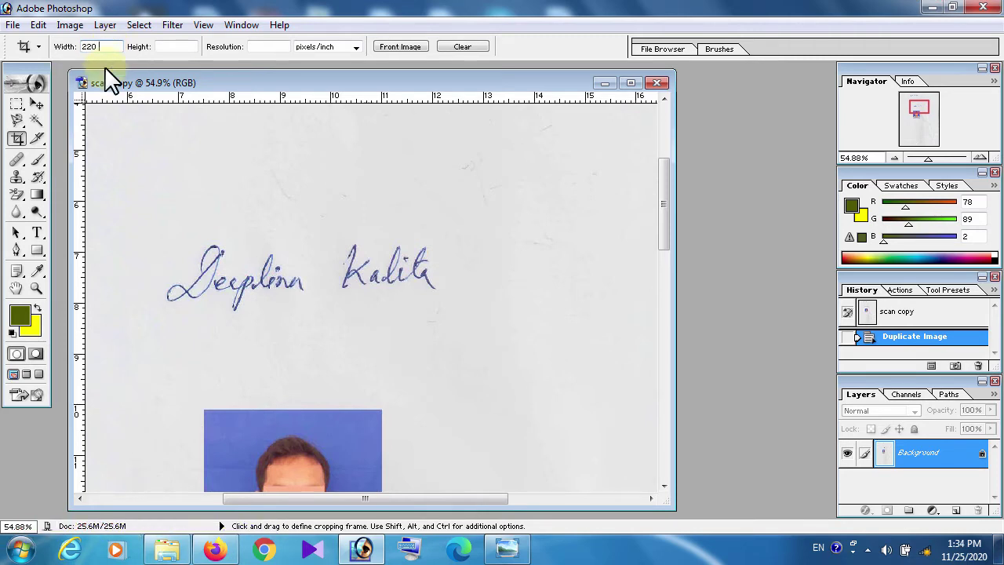
pyautogui.click(163, 49)
pyautogui.write('100')
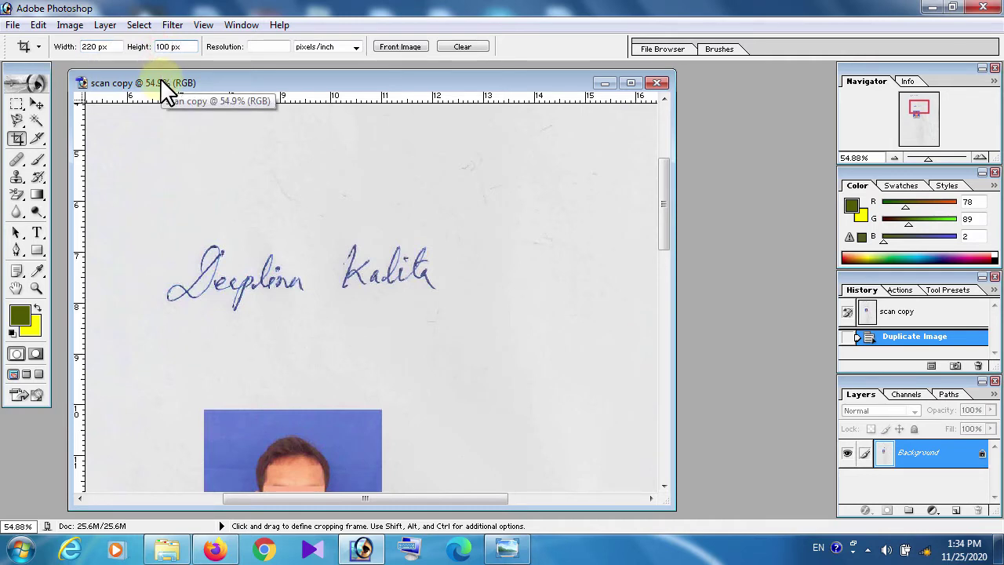
pyautogui.click(262, 47)
pyautogui.write('300')
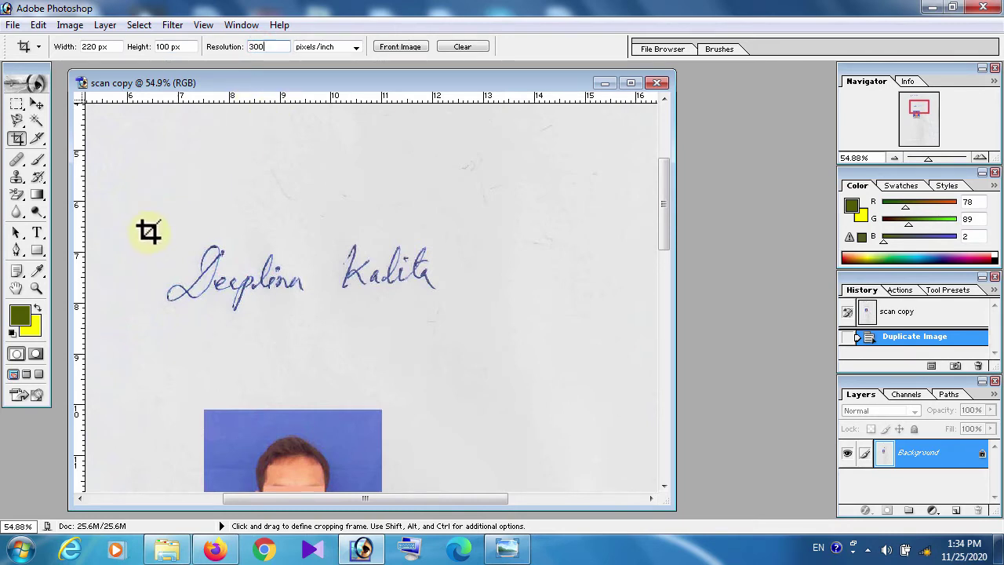
pyautogui.moveTo(149, 232); pyautogui.dragTo(604, 326)
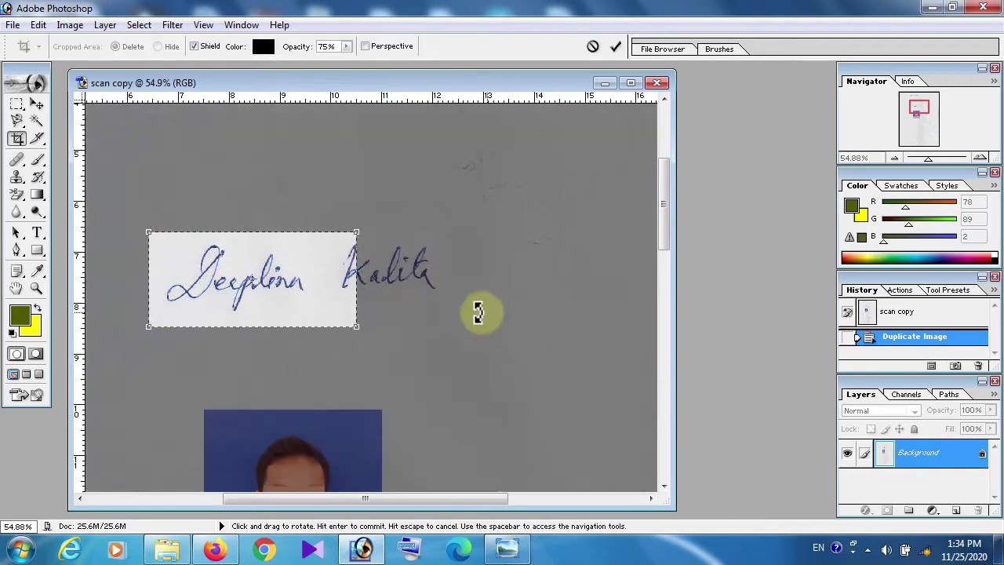
# Step: Adjust the crop frame to centre the signature and commit the 220 × 100 px crop
pyautogui.moveTo(356, 327); pyautogui.dragTo(443, 354)
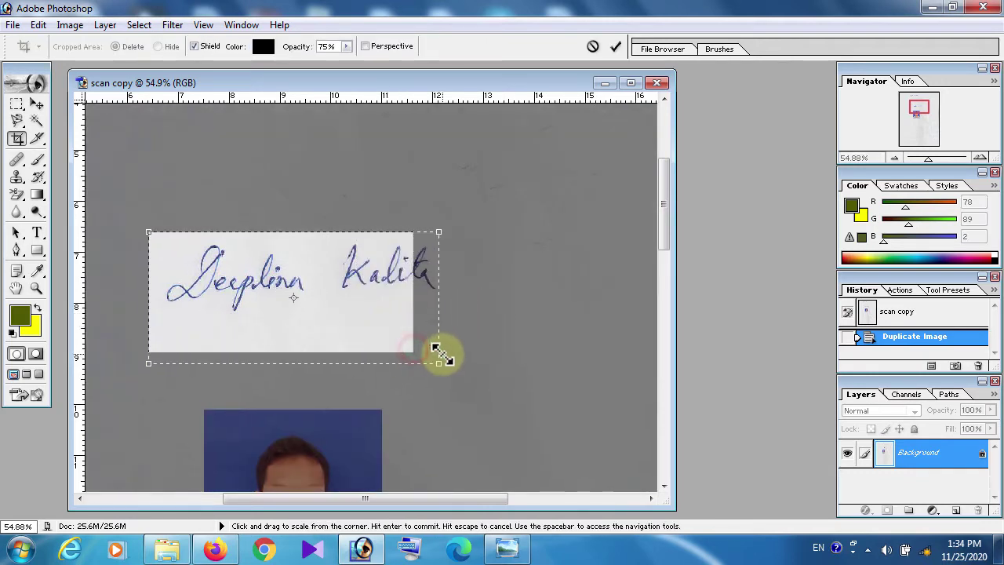
pyautogui.moveTo(368, 325); pyautogui.dragTo(374, 314)
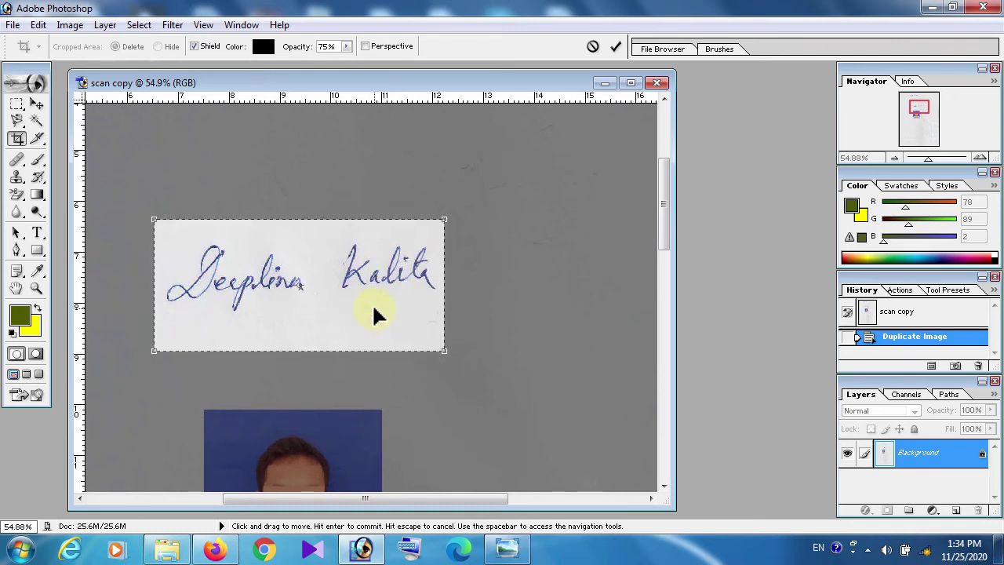
pyautogui.moveTo(374, 314); pyautogui.dragTo(382, 308)
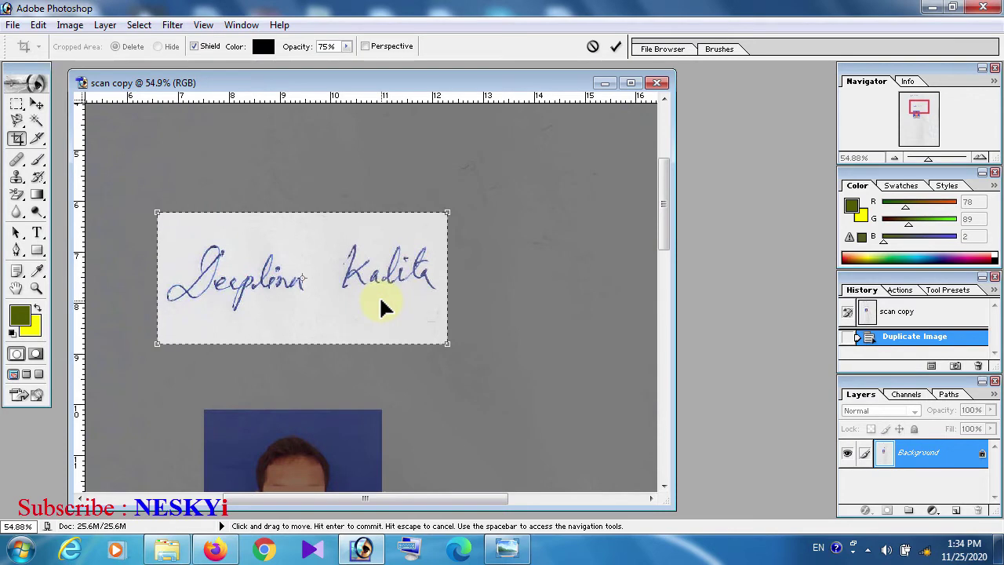
pyautogui.click(613, 47)
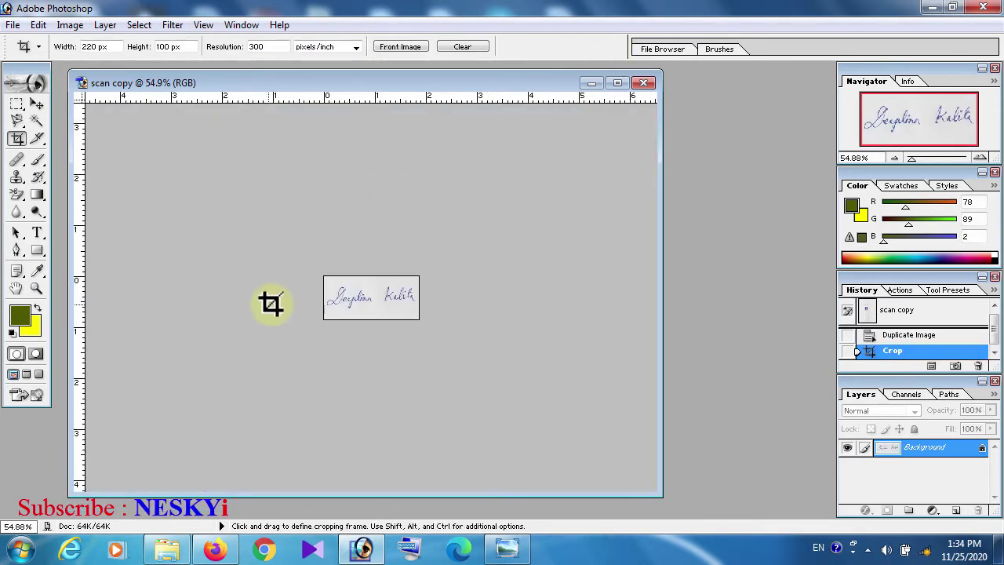
# Step: Start Save As for the signature with JPEG format and file name Sign.jpg
pyautogui.click(12, 24)
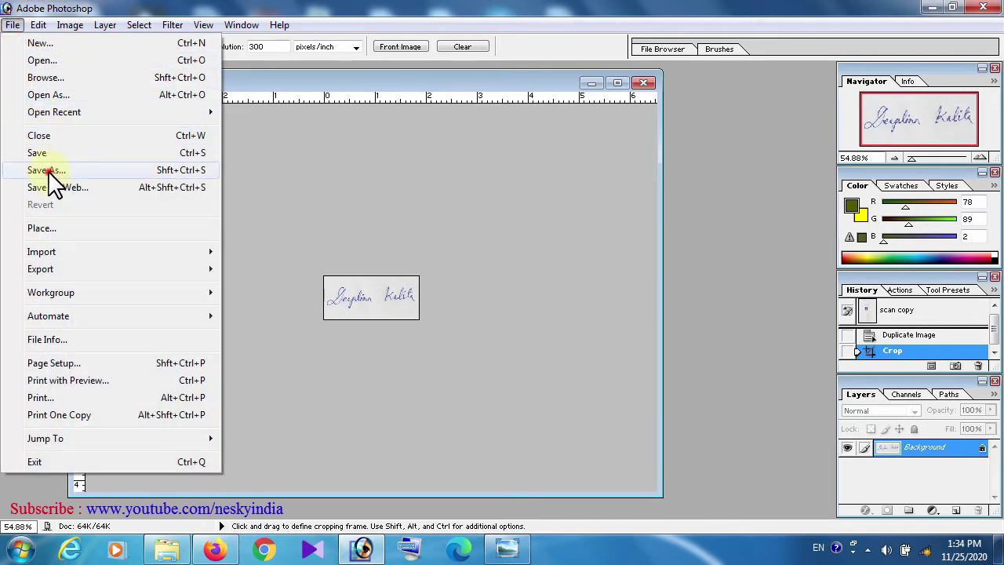
pyautogui.click(49, 169)
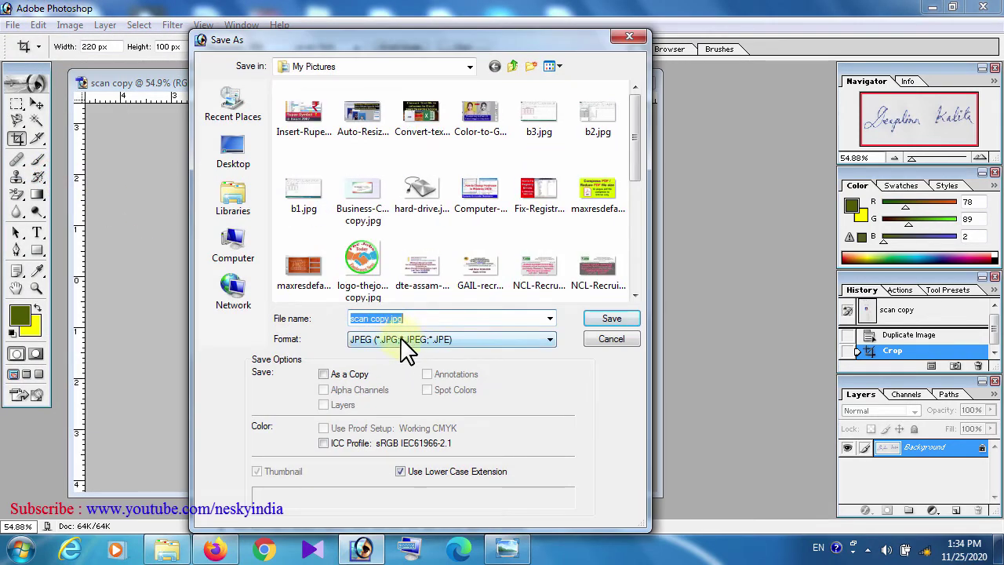
pyautogui.click(398, 338)
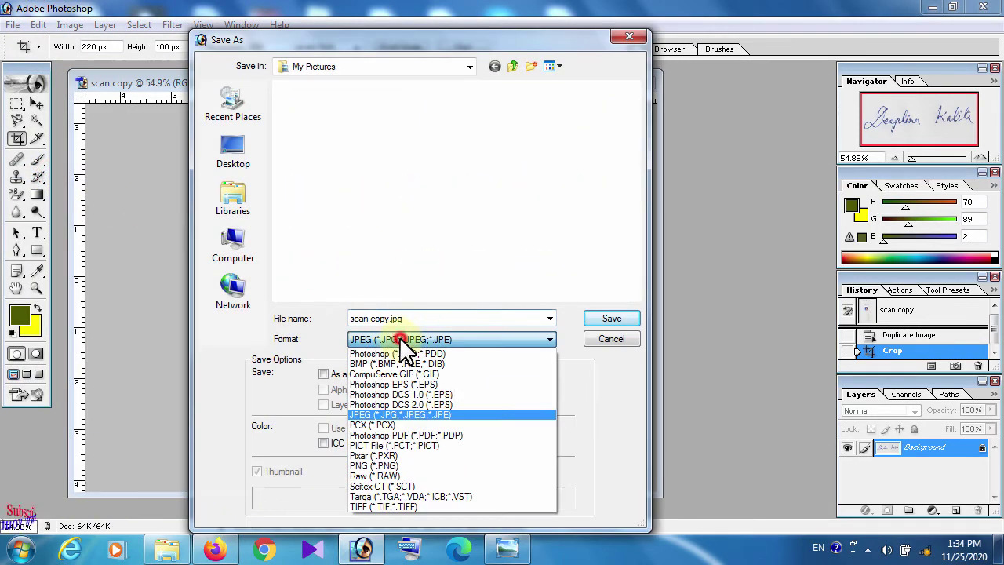
pyautogui.click(386, 414)
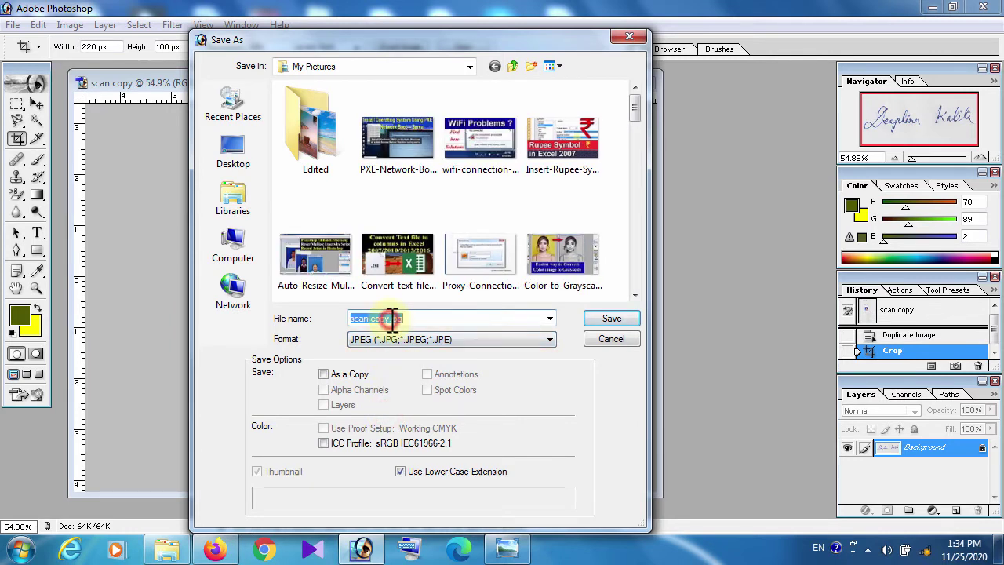
pyautogui.click(392, 317)
pyautogui.write('Sign')
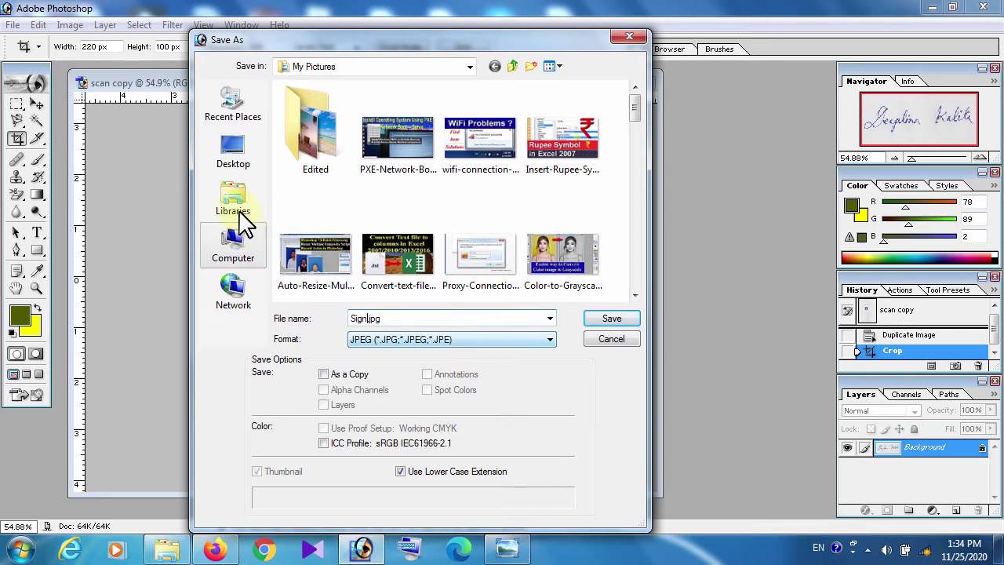
# Step: Save it into Desktop > Scan file at JPEG Quality 5 (Medium)
pyautogui.click(235, 153)
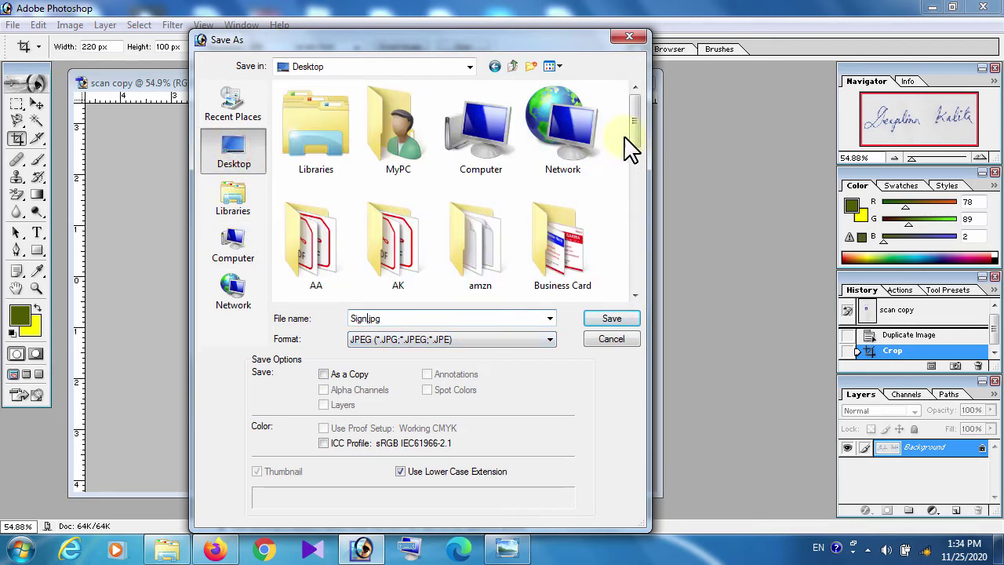
pyautogui.moveTo(632, 141); pyautogui.dragTo(634, 193)
pyautogui.click(468, 252)
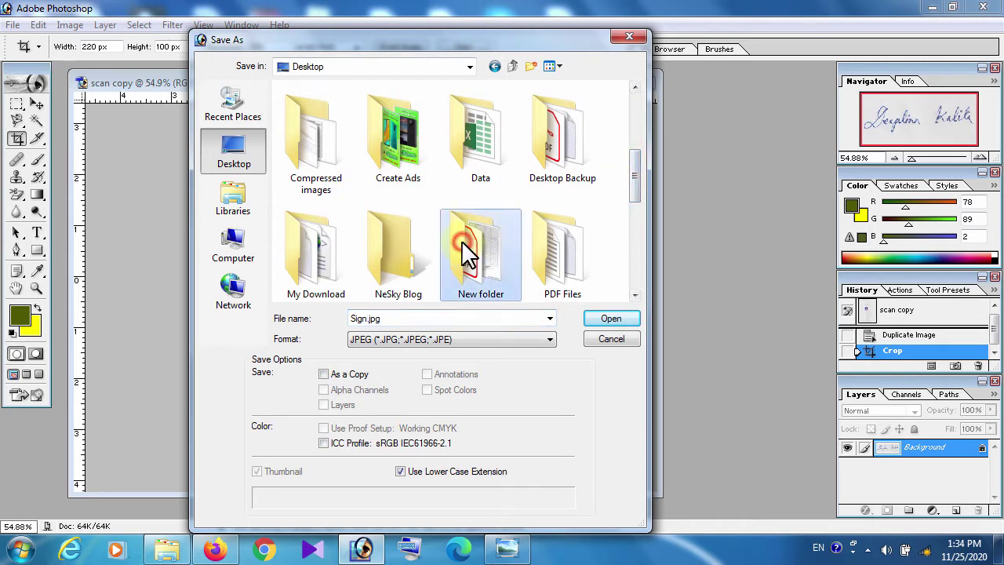
pyautogui.scroll(-2, 463, 243)
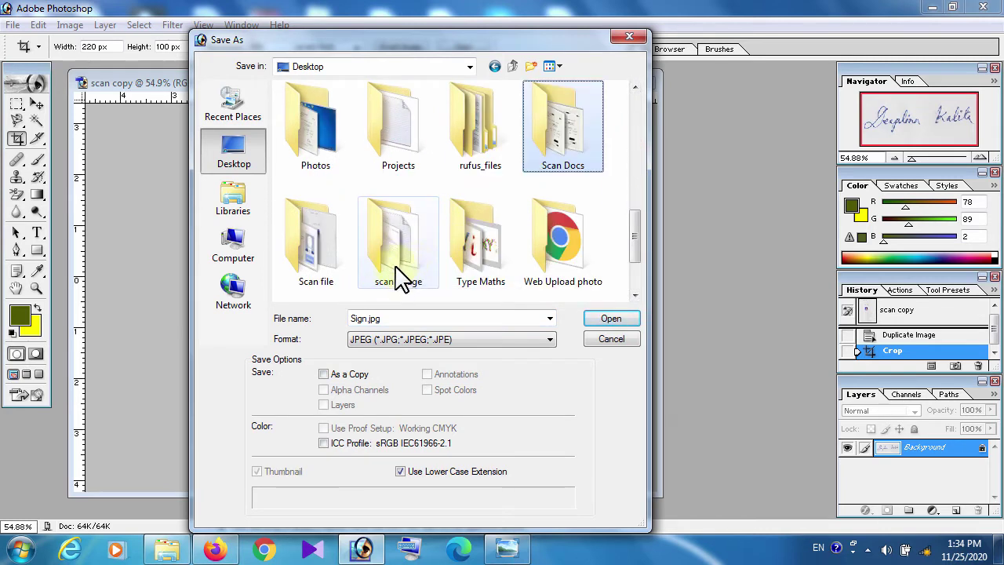
pyautogui.doubleClick(334, 271)
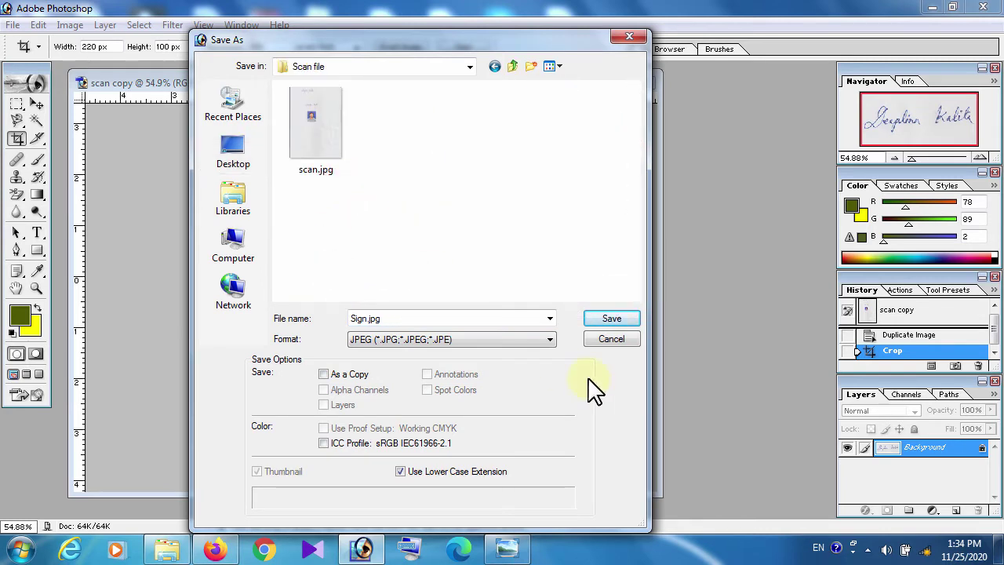
pyautogui.click(613, 319)
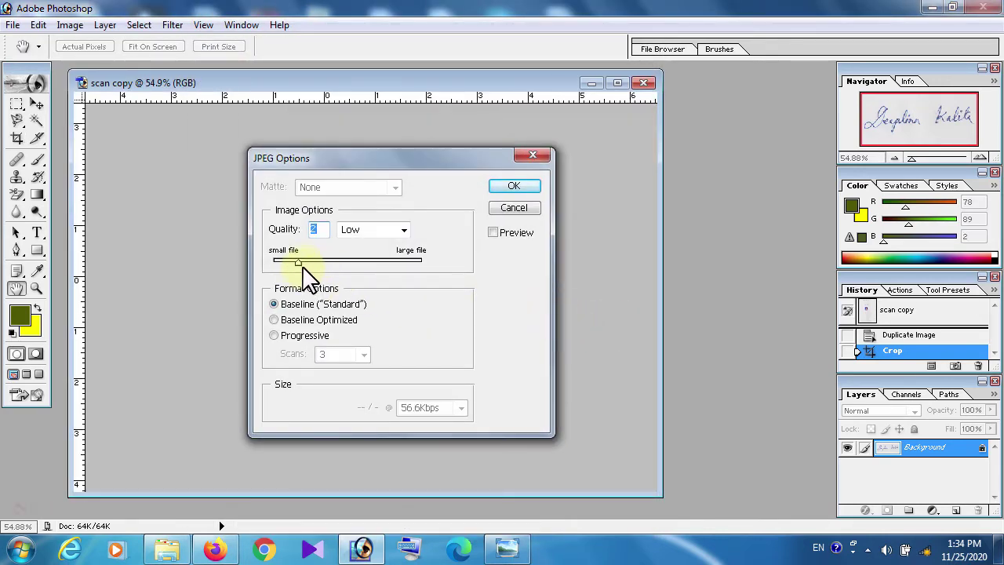
pyautogui.moveTo(299, 261)
pyautogui.mouseDown()
pyautogui.moveTo(354, 261)
pyautogui.moveTo(342, 262)
pyautogui.mouseUp()
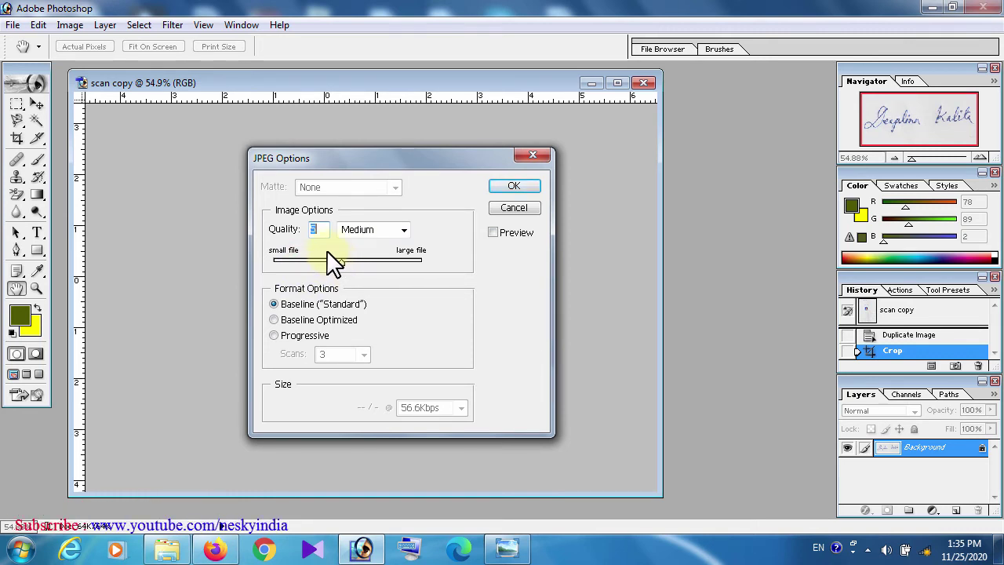
pyautogui.click(530, 189)
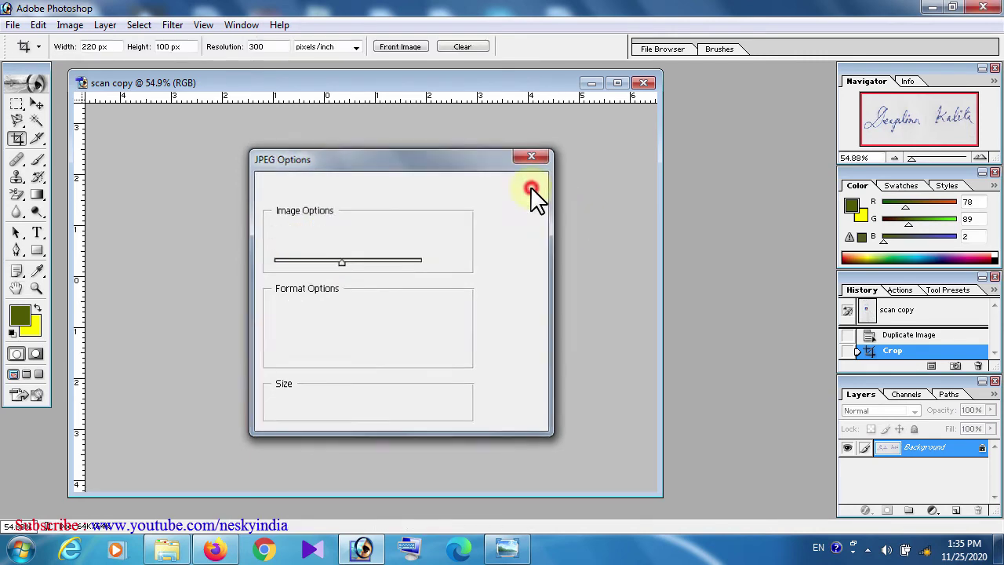
# Step: Check Sign.jpg's Properties in the Scan file folder: 13.0 KB at 220 × 100
pyautogui.click(929, 10)
pyautogui.click(491, 215)
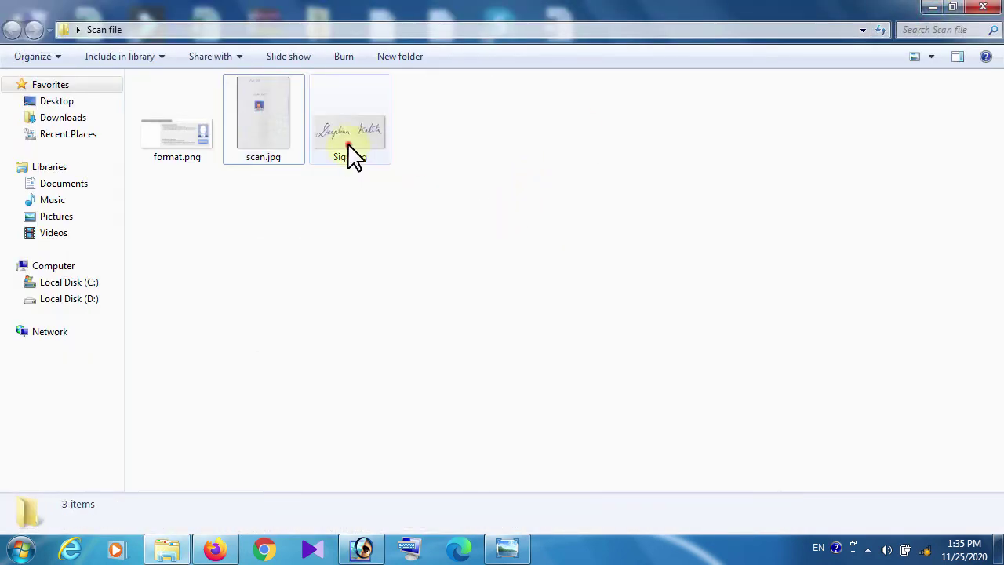
pyautogui.click(347, 144)
pyautogui.rightClick(348, 144)
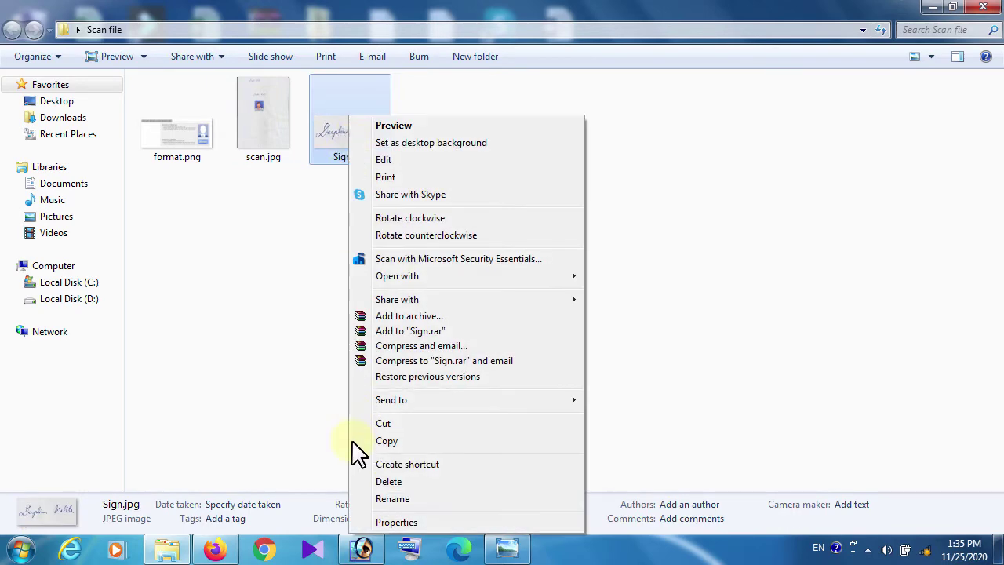
pyautogui.click(369, 522)
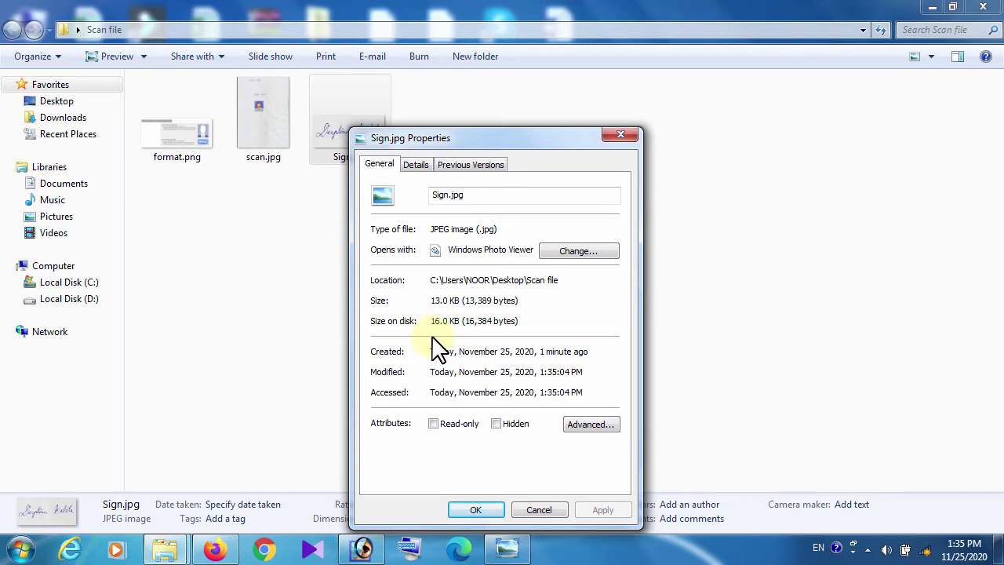
pyautogui.click(545, 511)
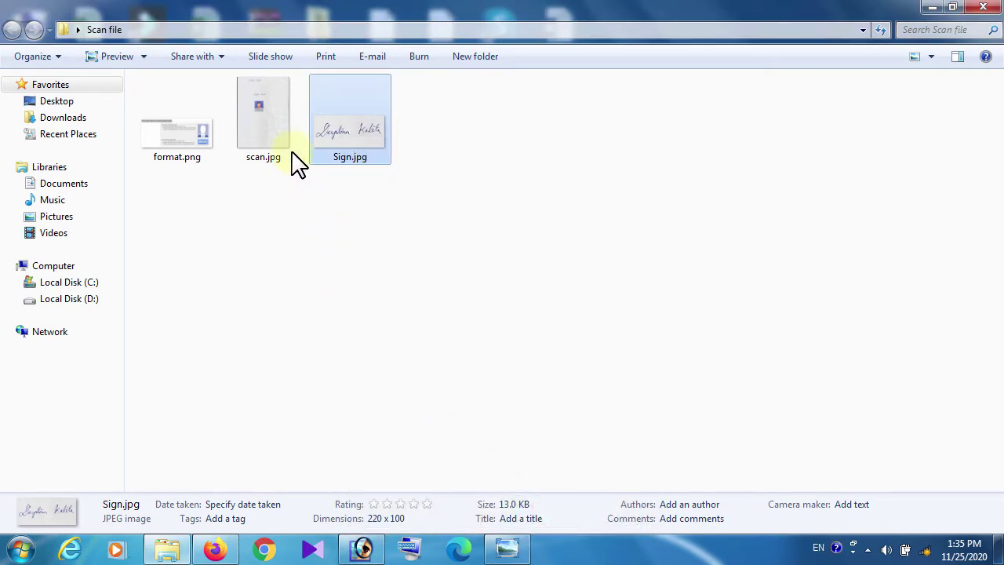
# Step: Reopen scan.jpg in Adobe Photoshop and close the Sign.jpg image
pyautogui.rightClick(262, 119)
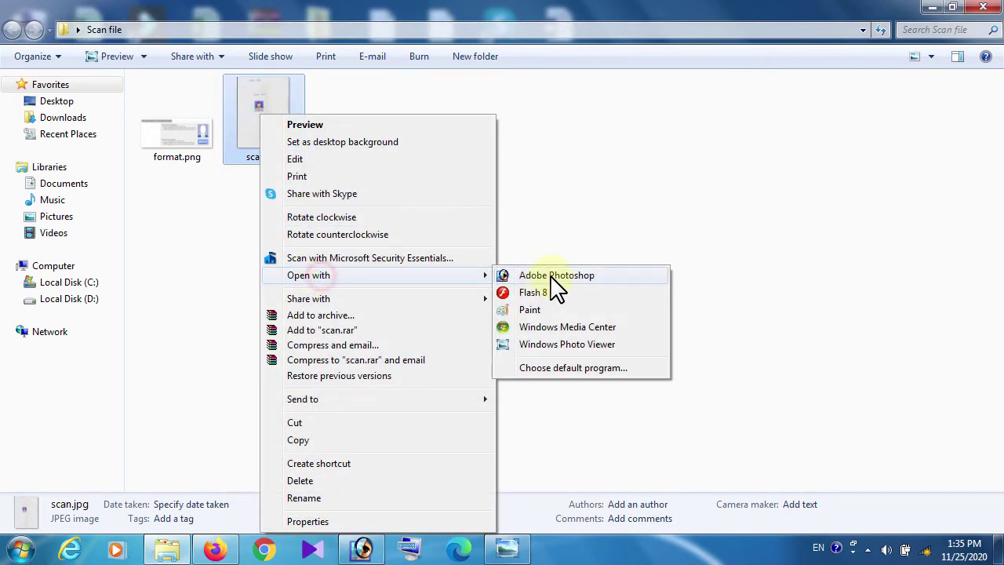
pyautogui.click(551, 276)
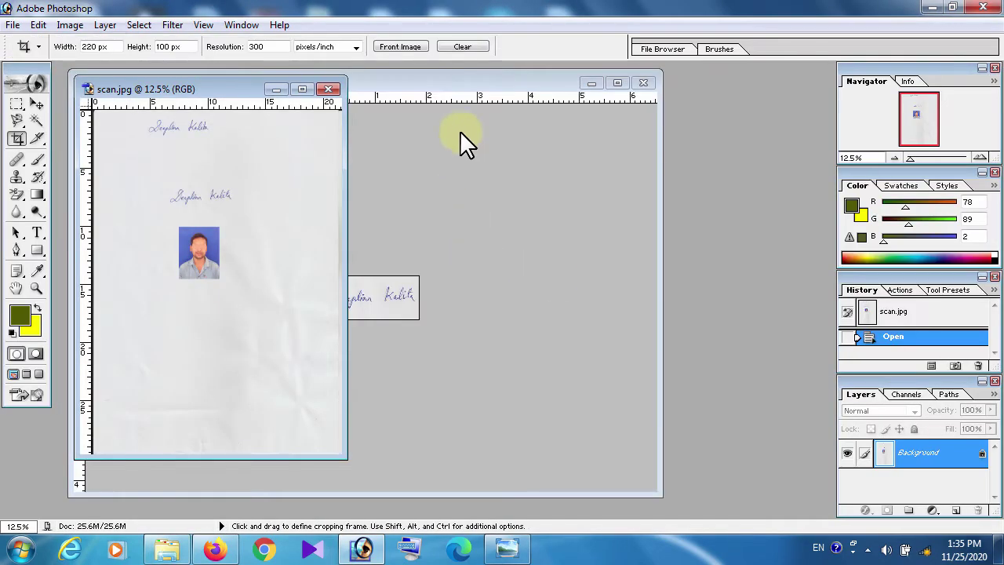
pyautogui.click(498, 83)
pyautogui.click(645, 82)
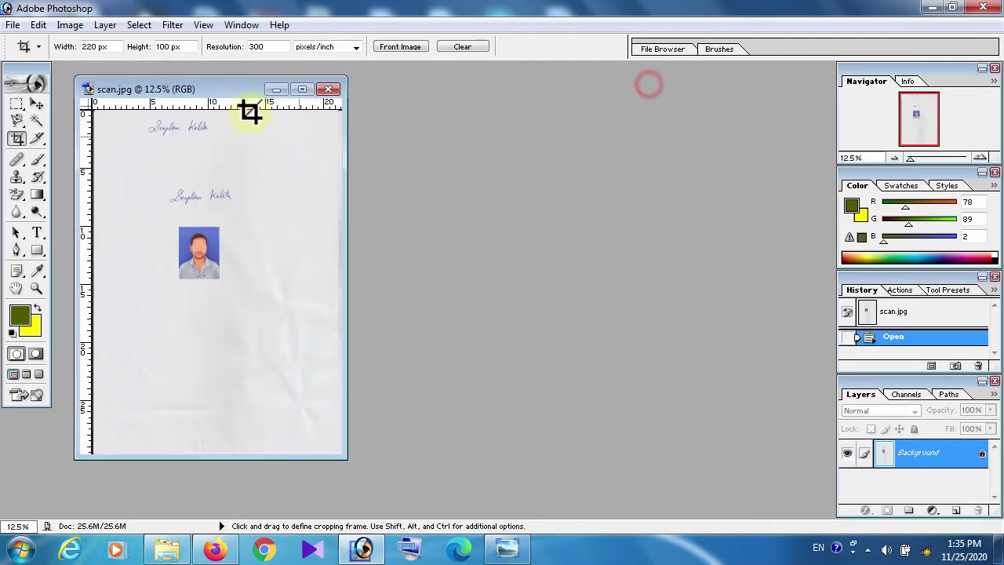
pyautogui.moveTo(237, 89); pyautogui.dragTo(380, 98)
pyautogui.rightClick(382, 99)
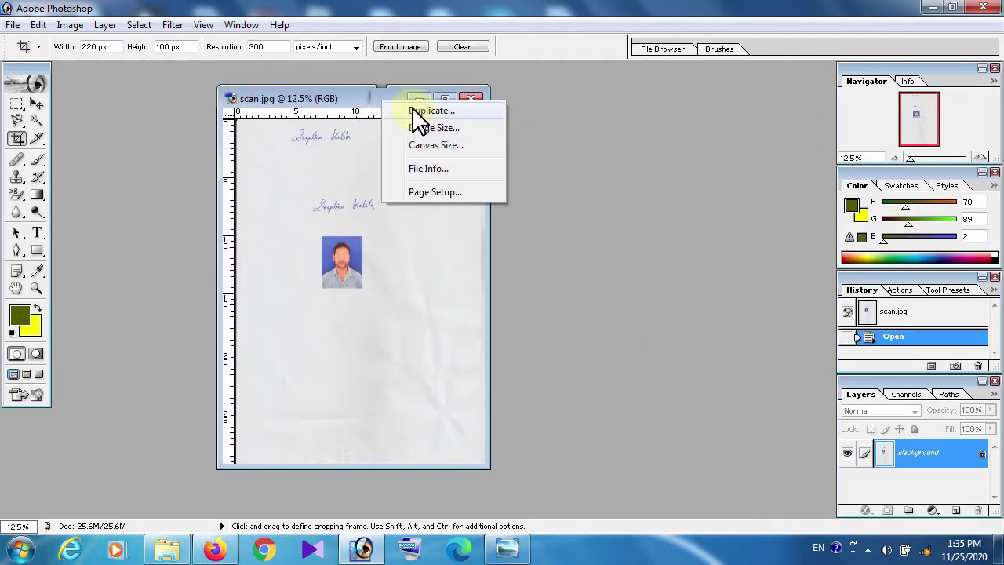
# Step: Duplicate scan.jpg as scan copy, close the original, and zoom to about 40% on the passport photo
pyautogui.click(415, 110)
pyautogui.click(517, 280)
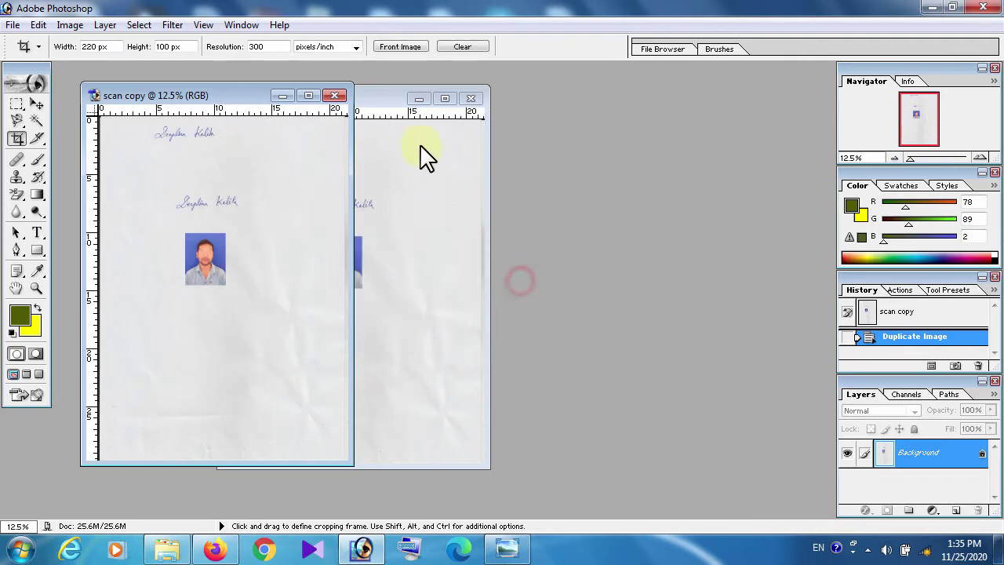
pyautogui.click(471, 98)
pyautogui.moveTo(250, 95)
pyautogui.mouseDown()
pyautogui.moveTo(404, 87)
pyautogui.moveTo(412, 97)
pyautogui.mouseUp()
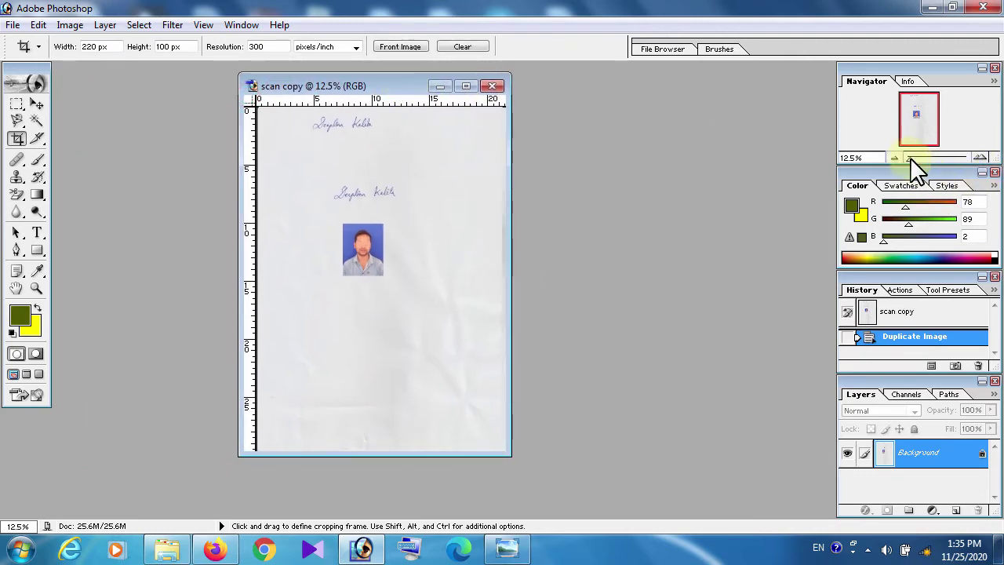
pyautogui.moveTo(910, 157); pyautogui.dragTo(926, 158)
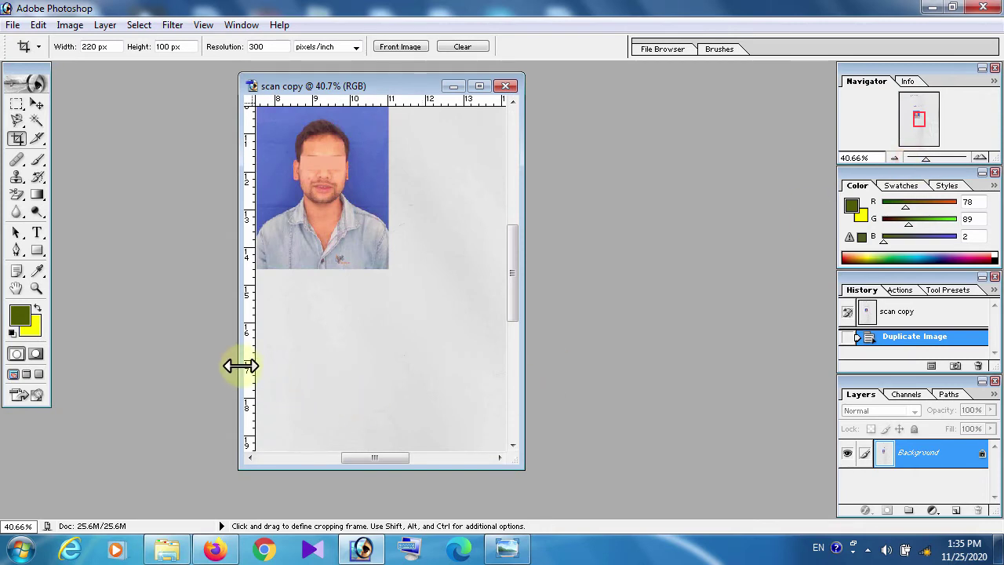
pyautogui.moveTo(240, 366); pyautogui.dragTo(145, 365)
pyautogui.moveTo(378, 459); pyautogui.dragTo(344, 460)
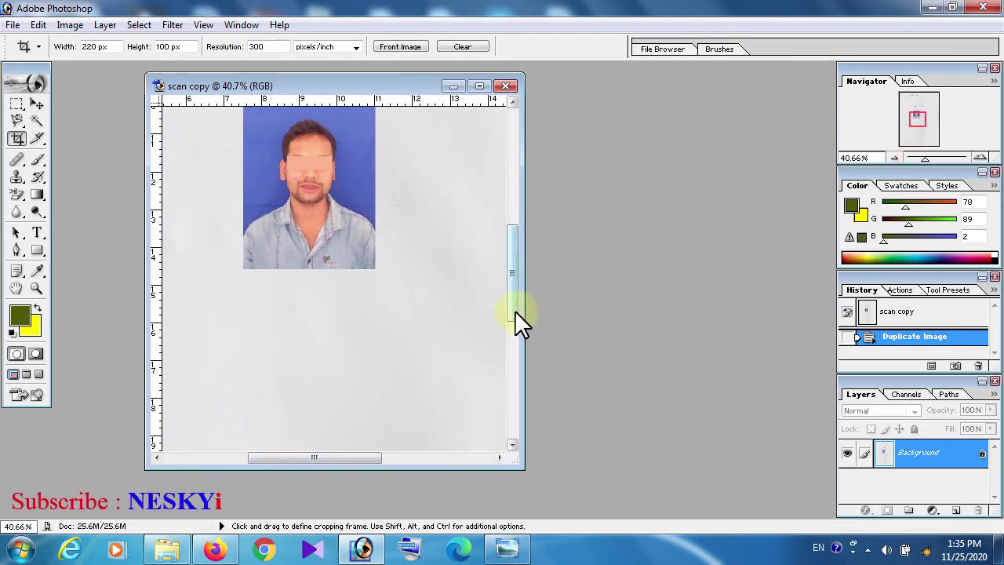
pyautogui.moveTo(515, 310); pyautogui.dragTo(515, 277)
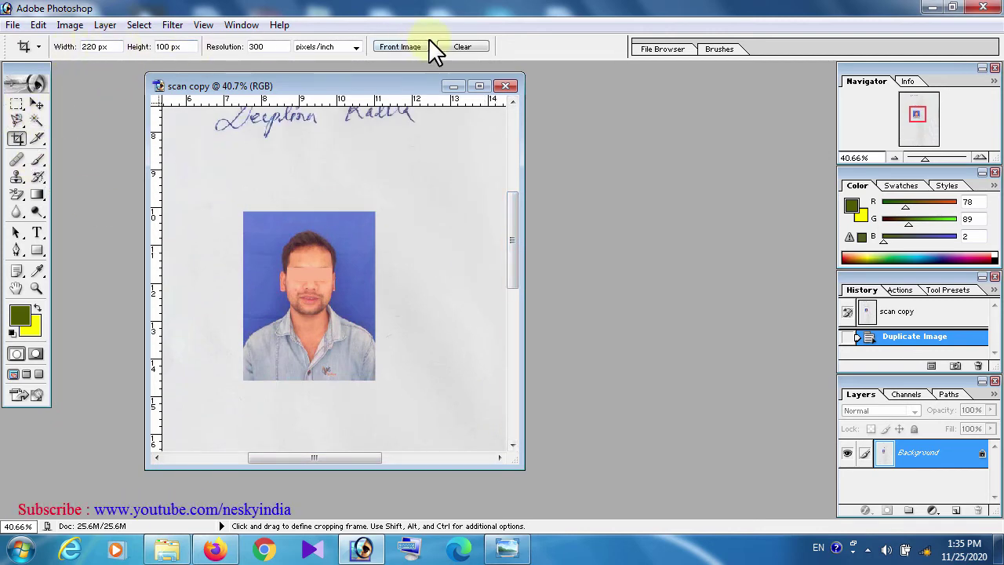
# Step: Clear the preset crop size and crop scan copy to the passport photo, 409 × 520 px
pyautogui.click(462, 47)
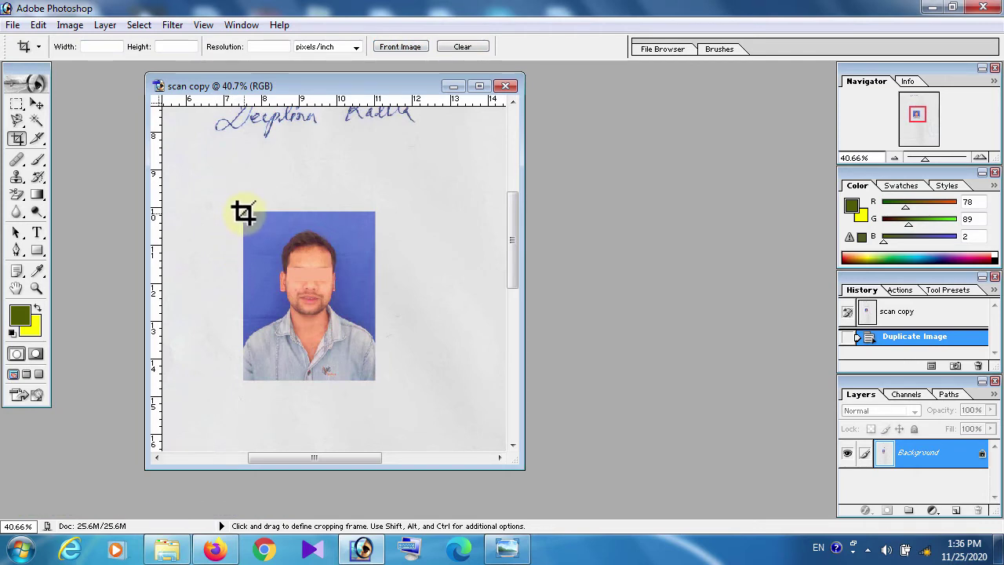
pyautogui.moveTo(244, 212); pyautogui.dragTo(375, 381)
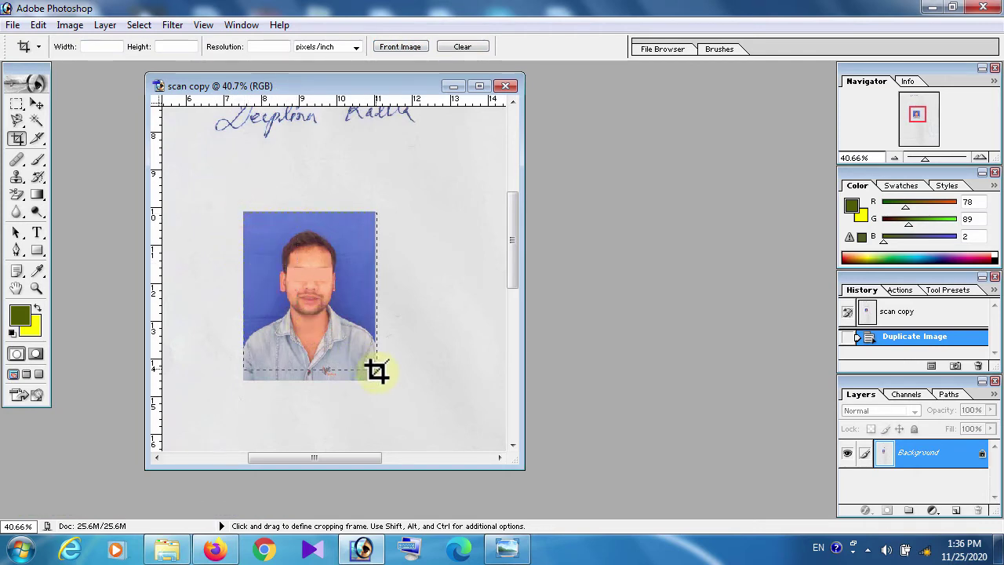
pyautogui.moveTo(375, 381); pyautogui.dragTo(375, 379)
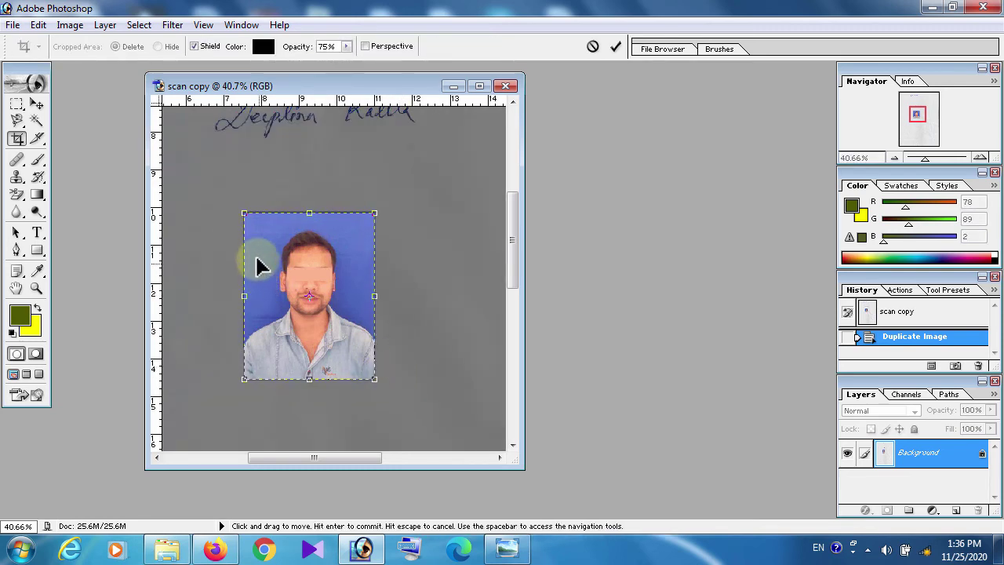
pyautogui.click(613, 46)
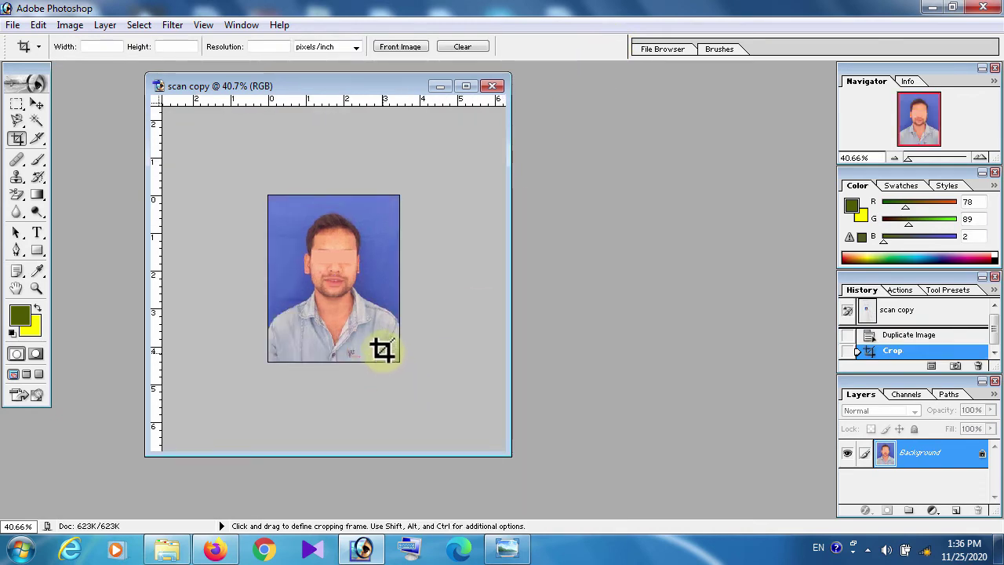
pyautogui.rightClick(347, 83)
# Step: Resize the photo to 220 × 280 pixels after checking the upload width and height limits
pyautogui.click(397, 114)
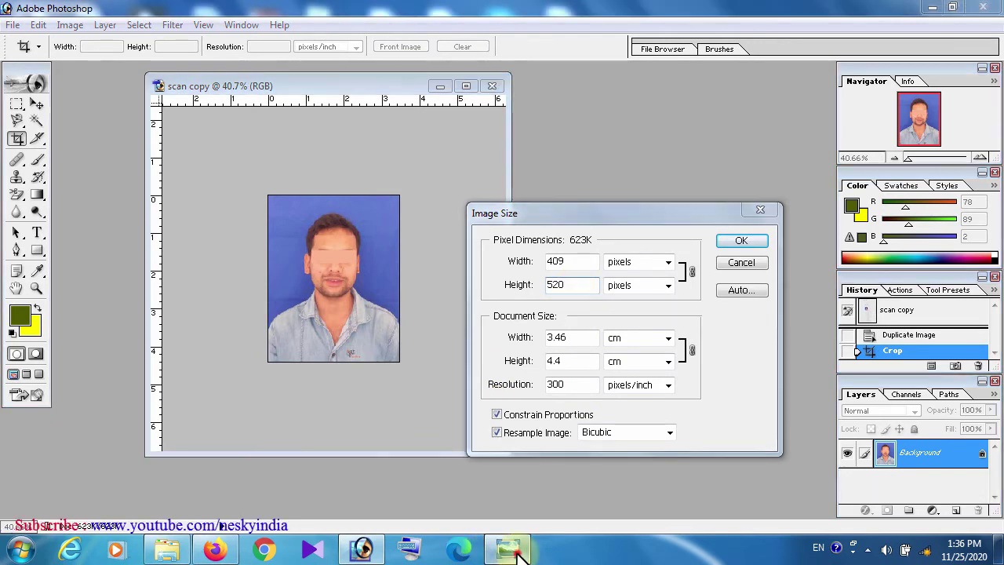
pyautogui.click(514, 549)
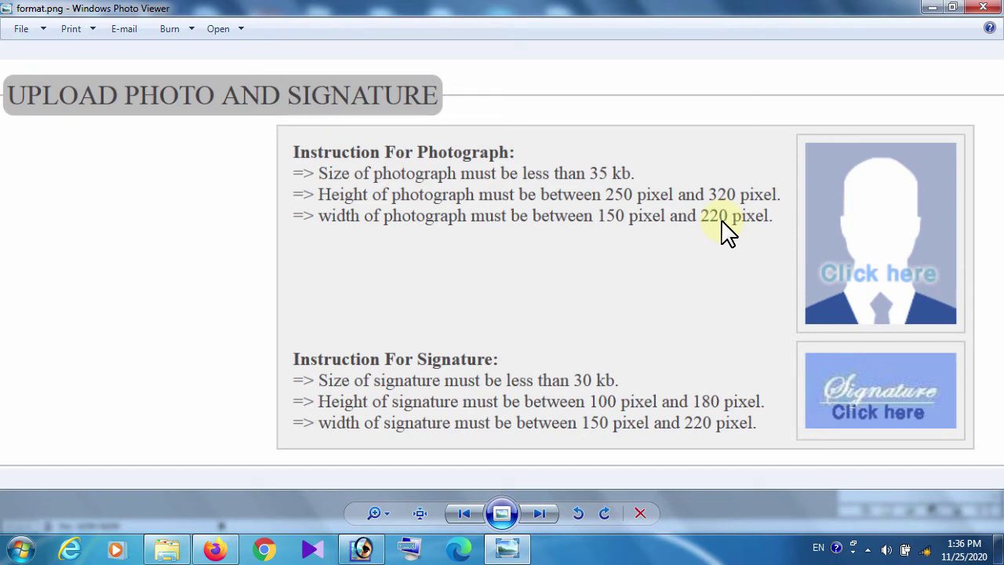
pyautogui.click(932, 9)
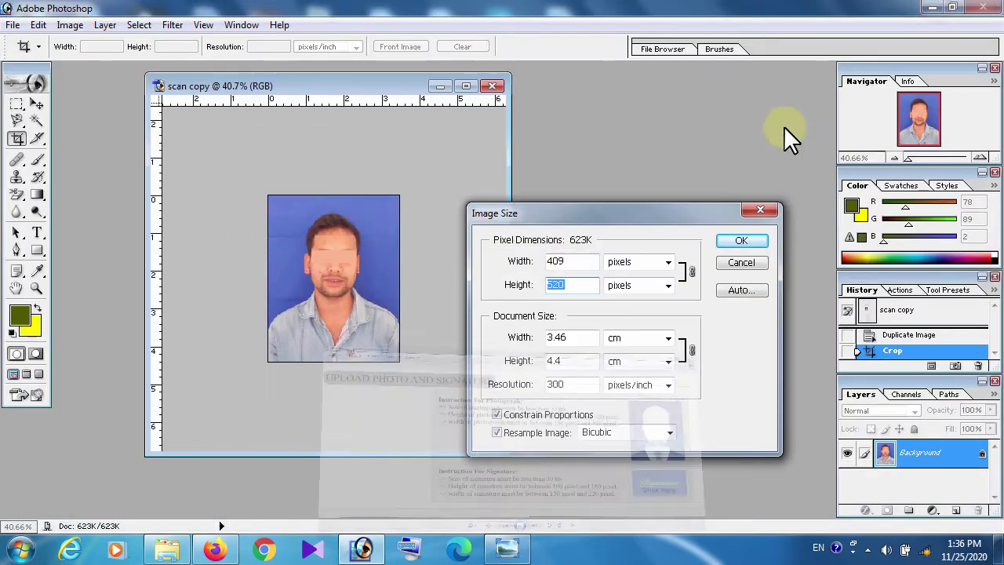
pyautogui.doubleClick(575, 261)
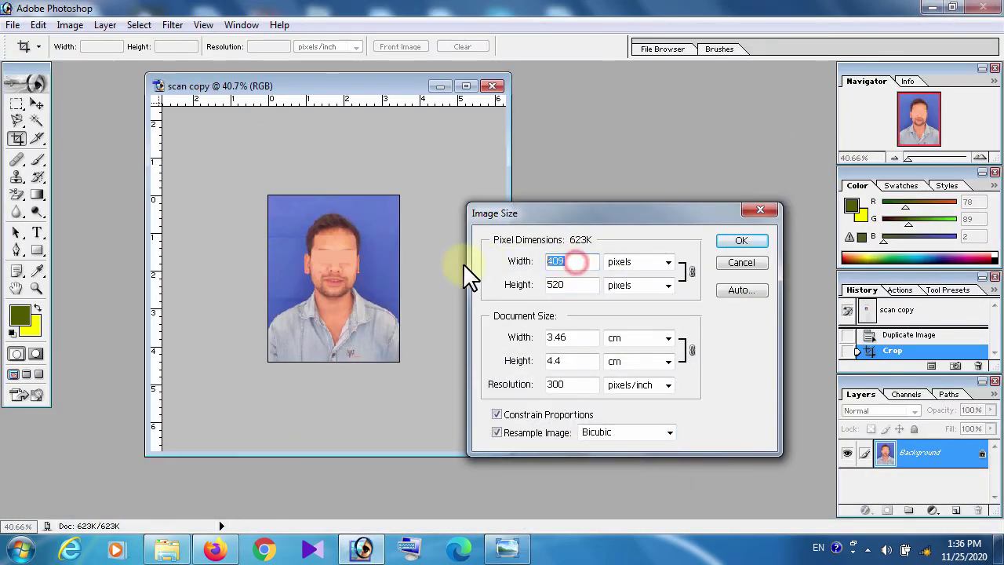
pyautogui.write('220')
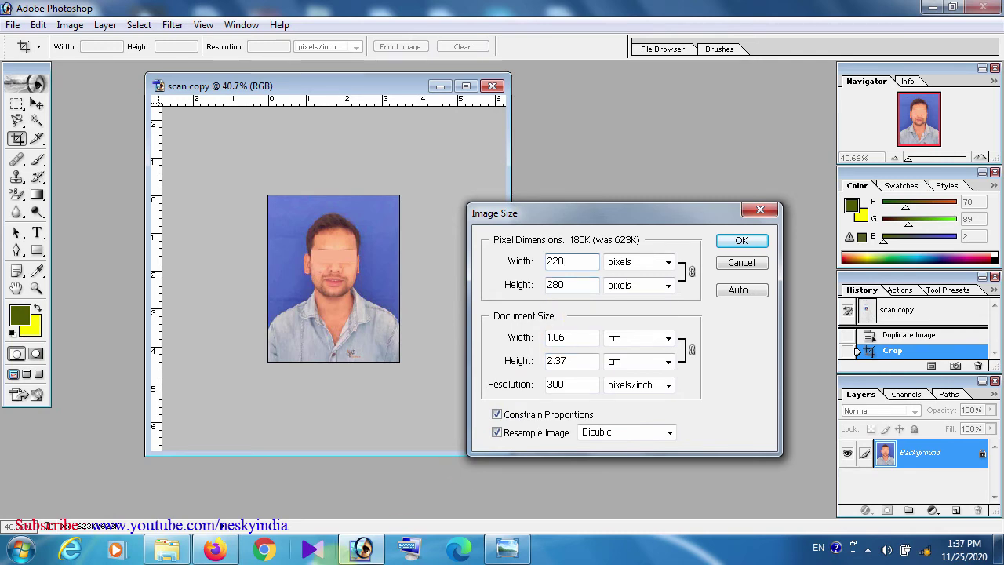
pyautogui.click(510, 549)
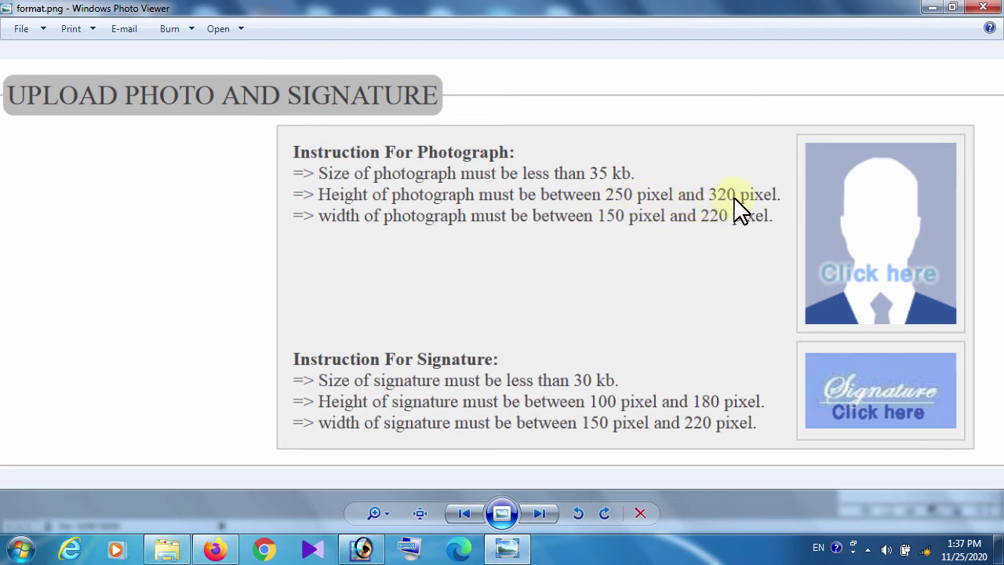
pyautogui.click(368, 549)
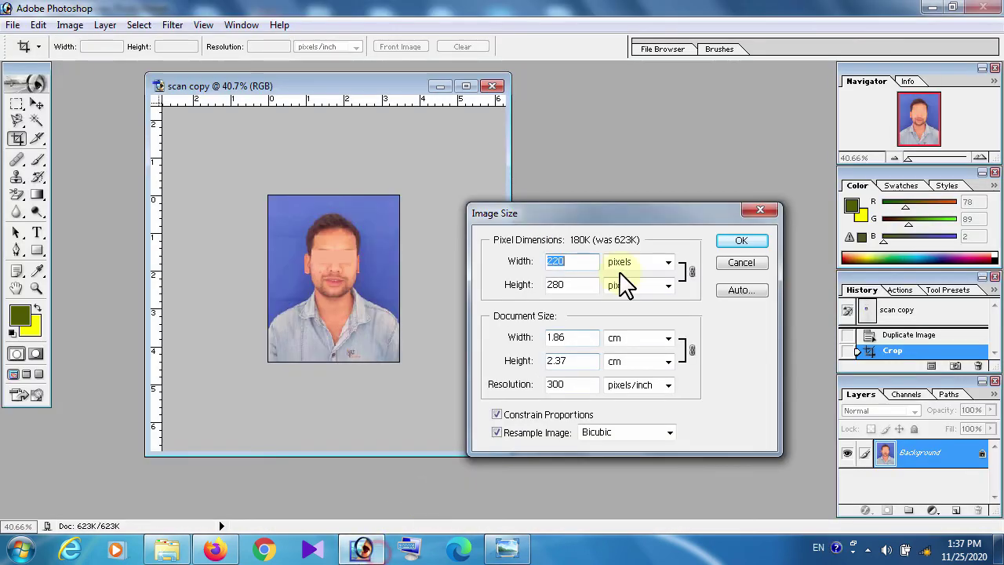
pyautogui.click(758, 243)
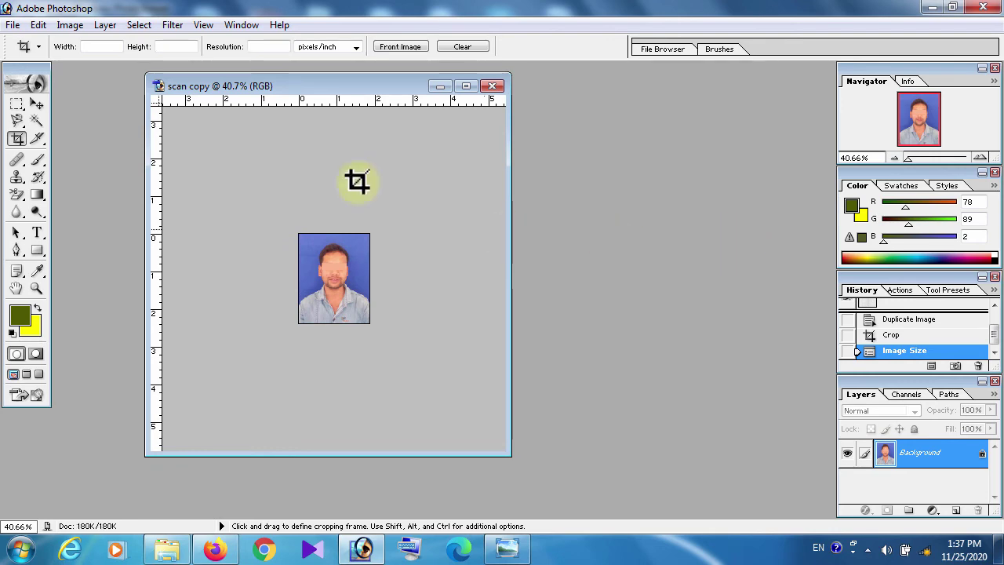
# Step: Save the resized photo as Photo.jpg in JPEG format
pyautogui.click(12, 24)
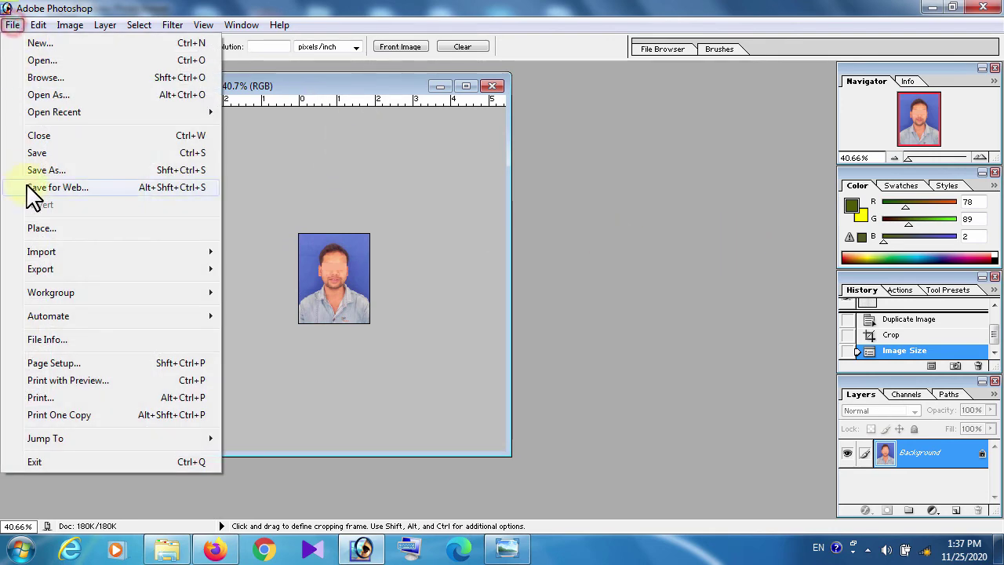
pyautogui.click(44, 170)
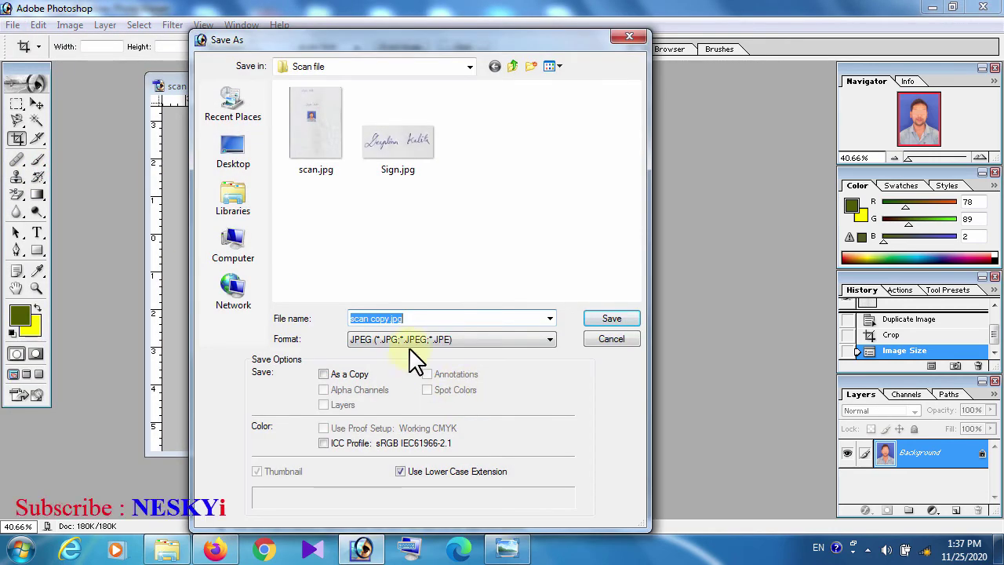
pyautogui.moveTo(390, 320); pyautogui.dragTo(291, 320)
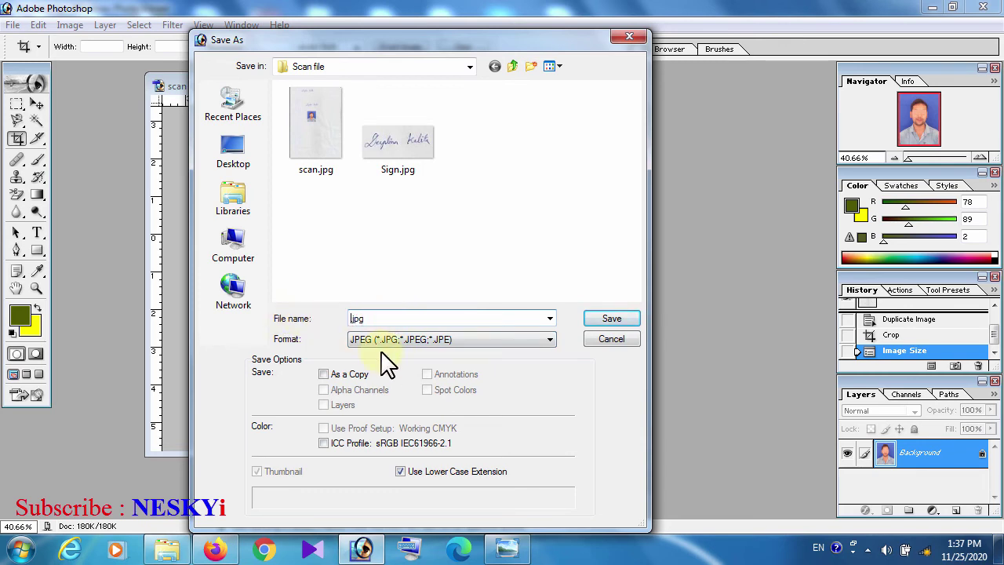
pyautogui.write('Photo')
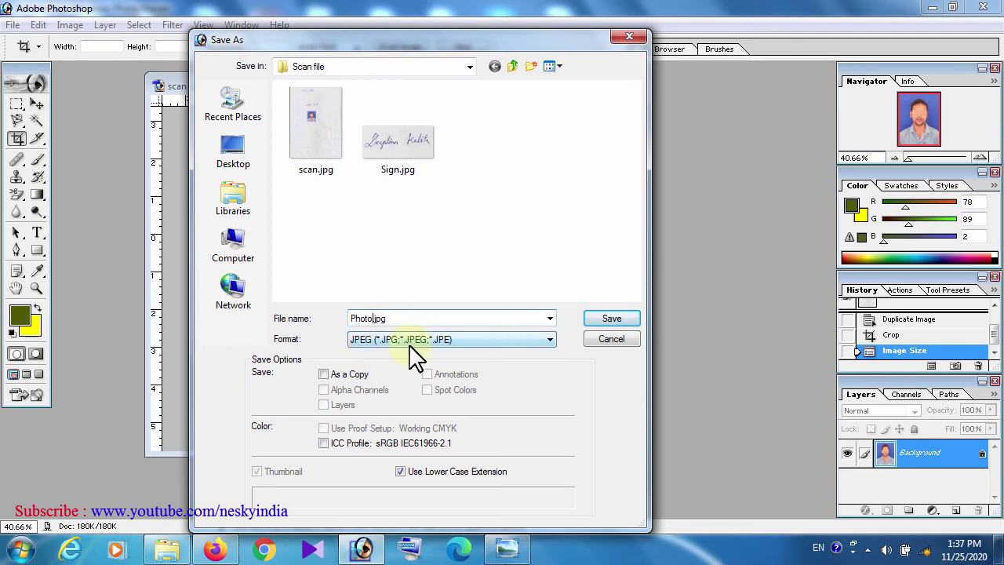
pyautogui.click(408, 344)
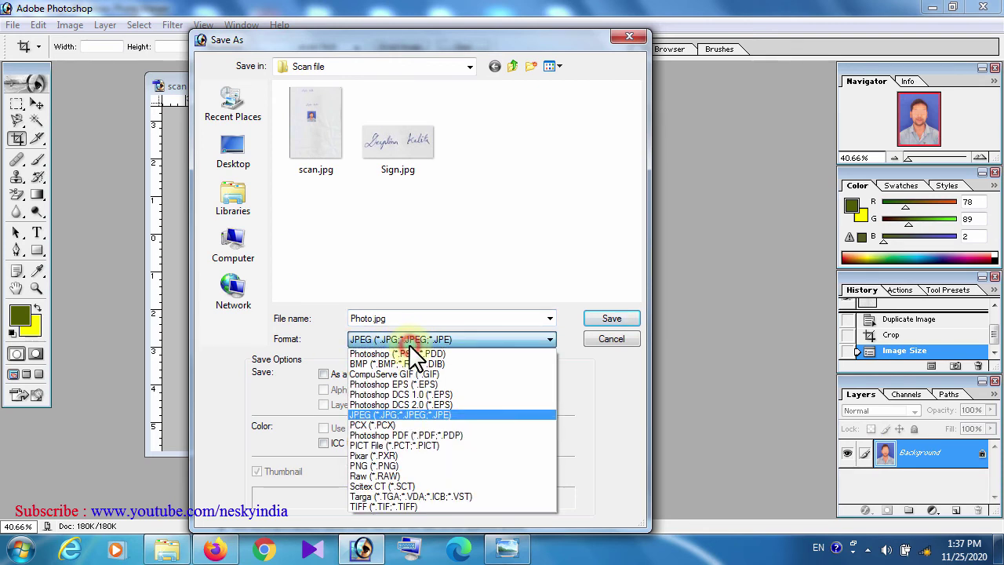
pyautogui.click(404, 416)
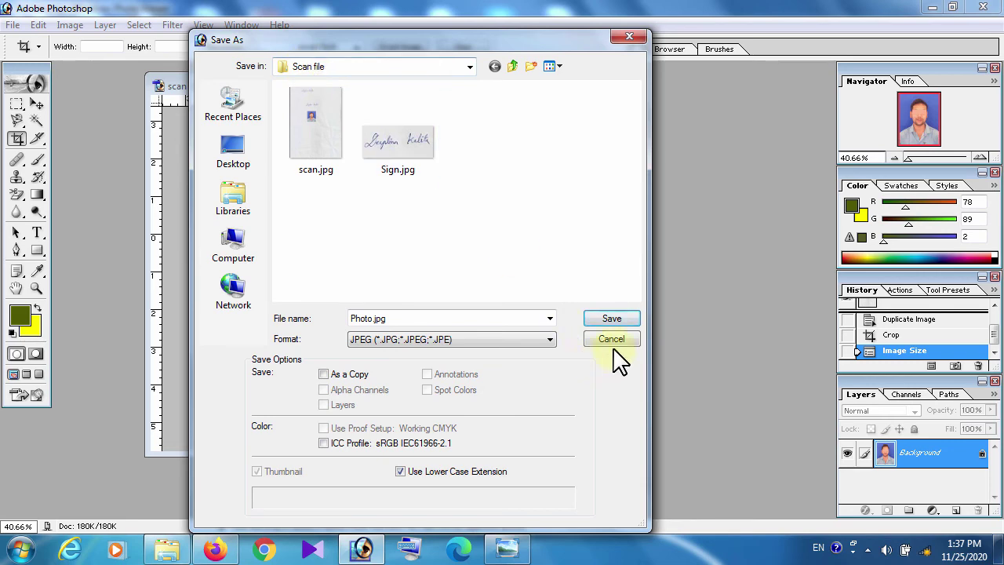
pyautogui.click(614, 319)
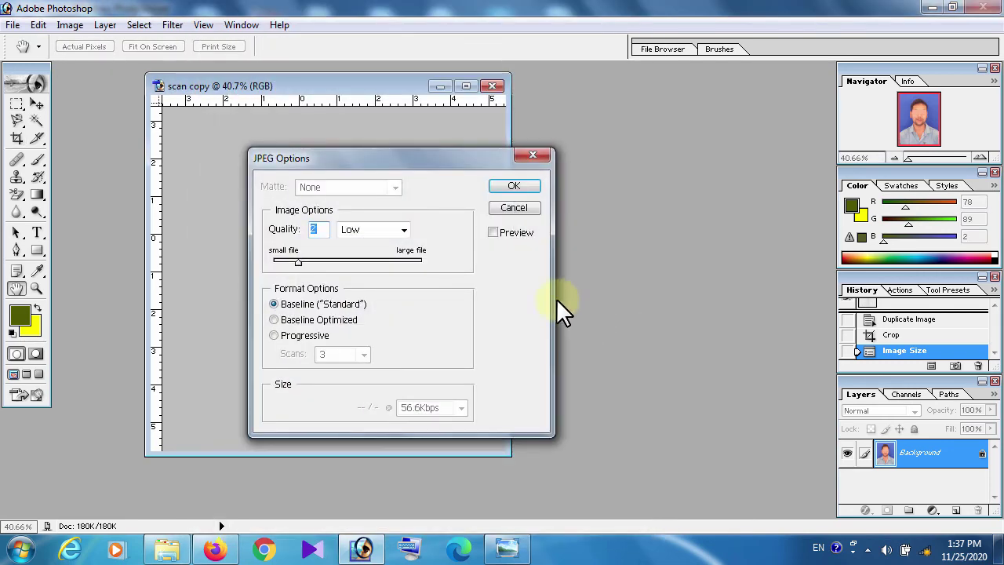
# Step: Set the JPEG quality to 6 (Medium)
pyautogui.moveTo(299, 262); pyautogui.dragTo(350, 265)
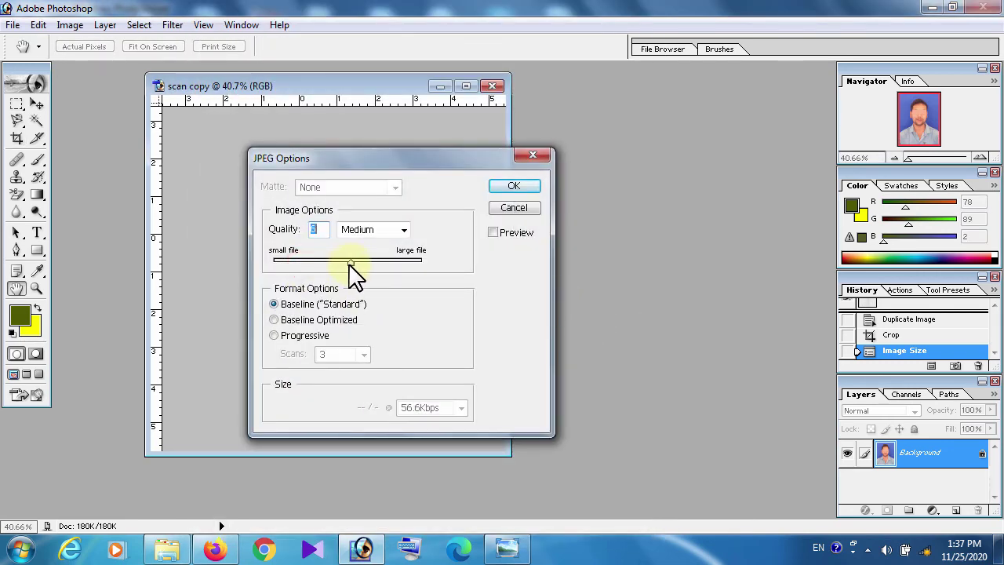
pyautogui.doubleClick(319, 228)
pyautogui.write('6')
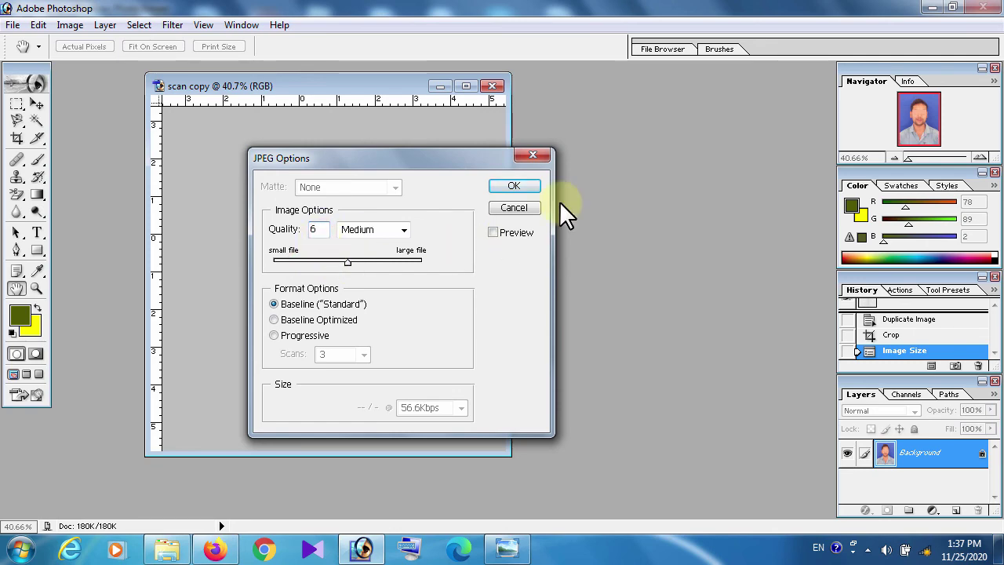
pyautogui.click(534, 197)
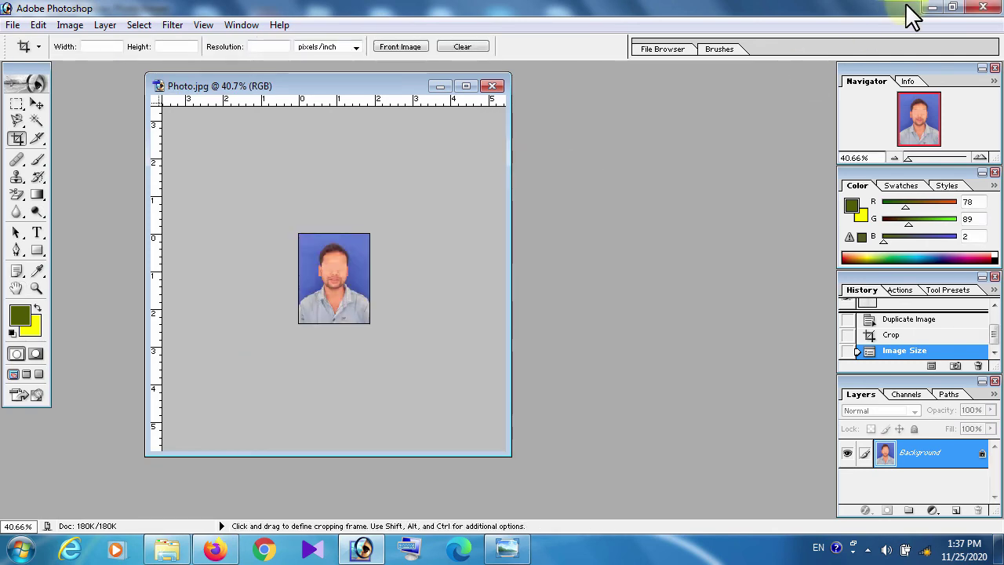
# Step: Check Photo.jpg's properties in Explorer to confirm 20.7 KB and 220 × 280 pixels
pyautogui.click(932, 9)
pyautogui.click(932, 10)
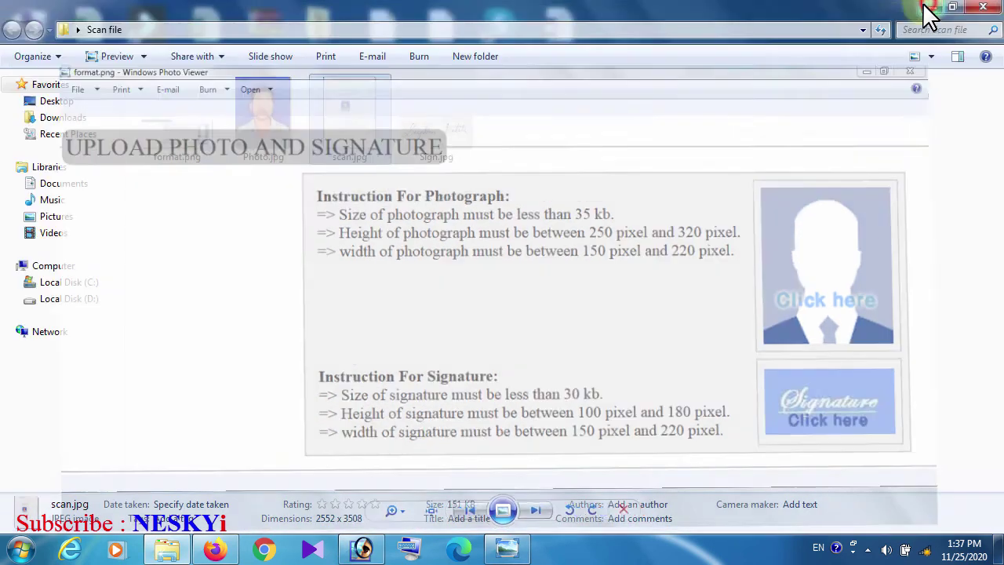
pyautogui.click(426, 270)
pyautogui.click(270, 145)
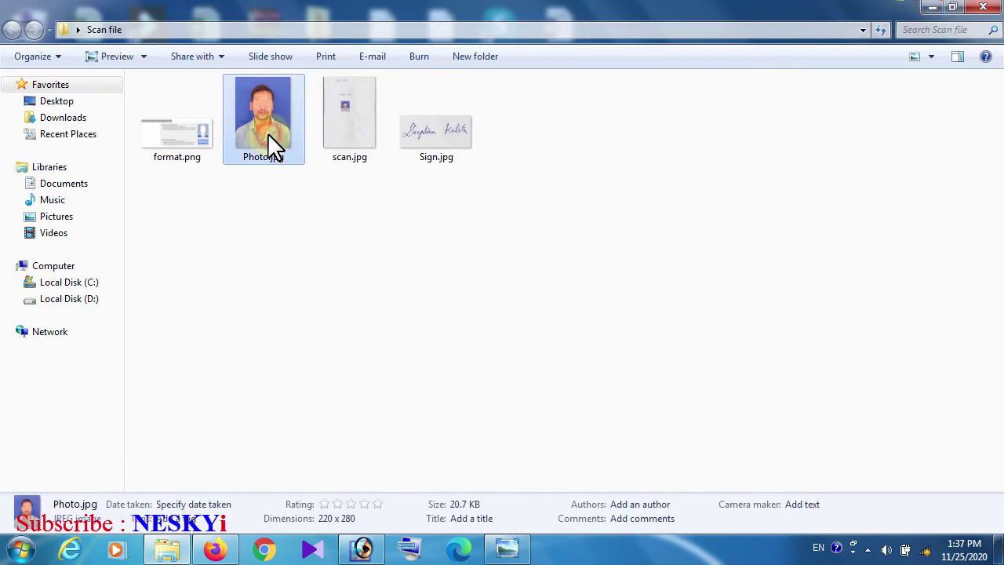
pyautogui.rightClick(276, 120)
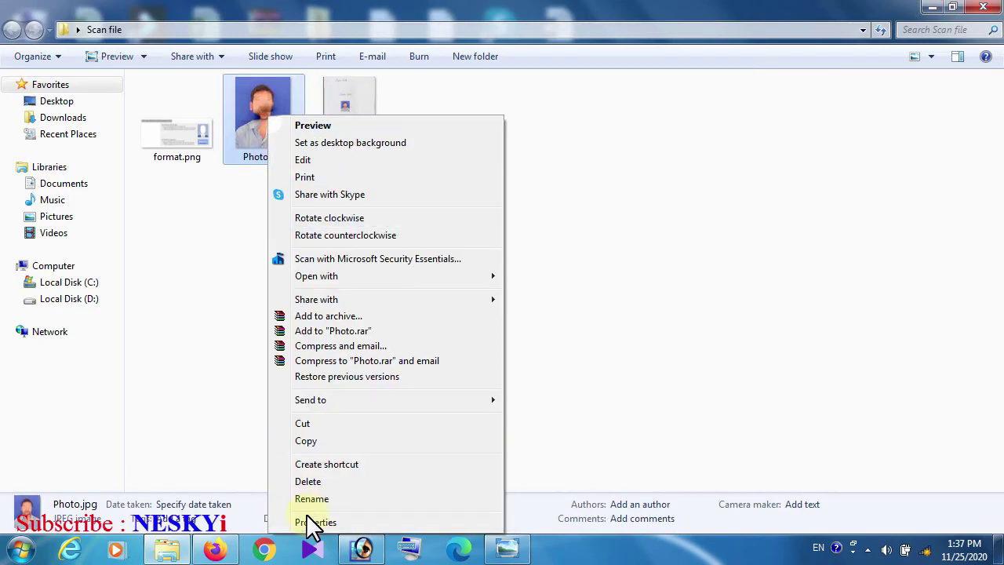
pyautogui.click(306, 519)
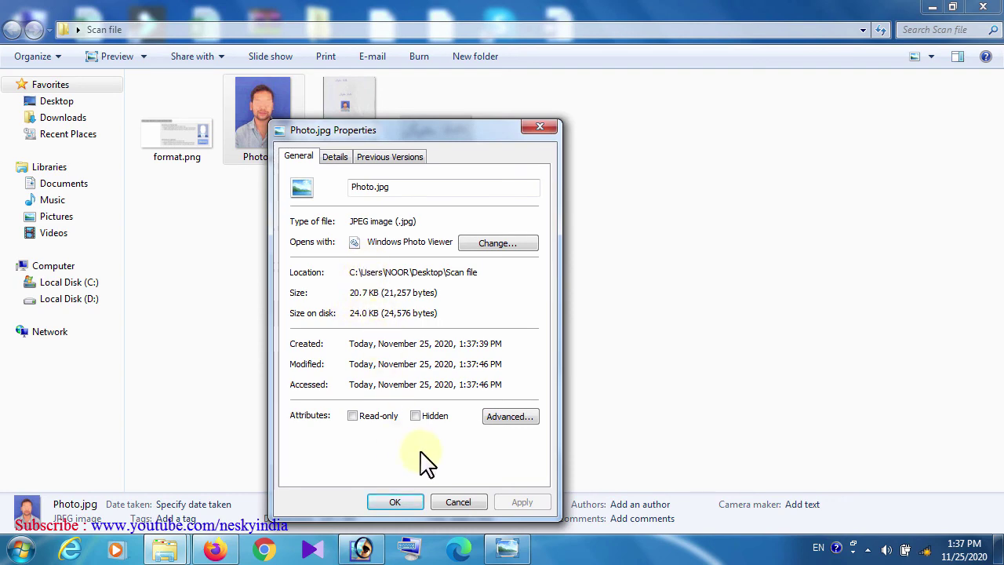
pyautogui.click(455, 502)
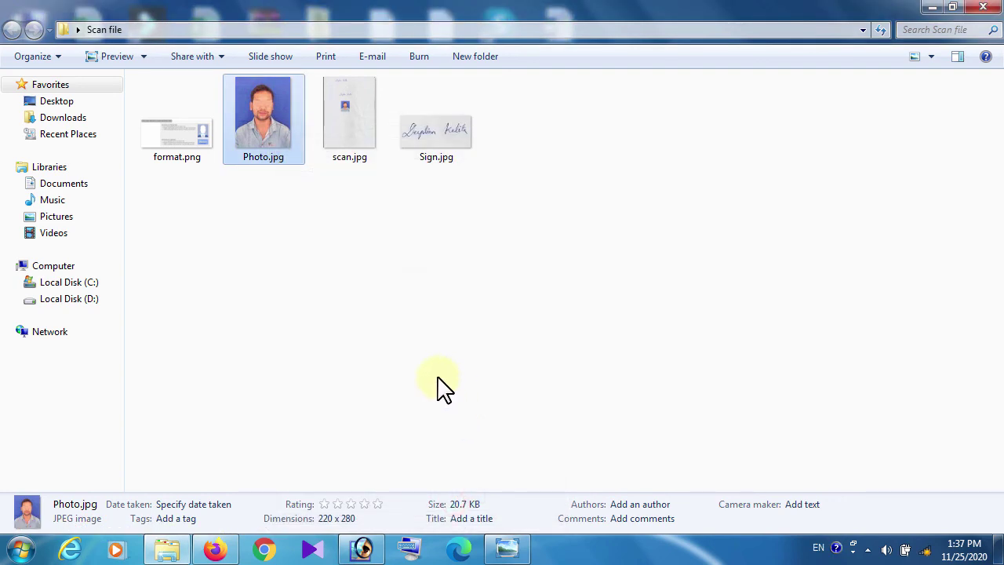